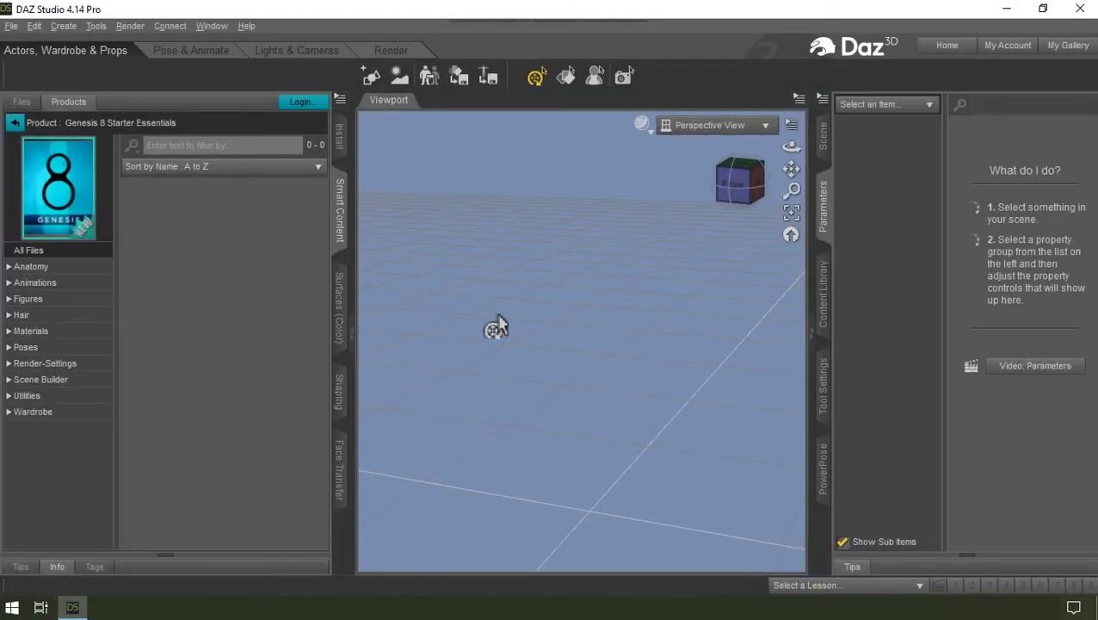
- Load the Genesis 8 Basic Female figure into the scene and set the viewport draw style to Smooth Shaded
left_click(54, 301)
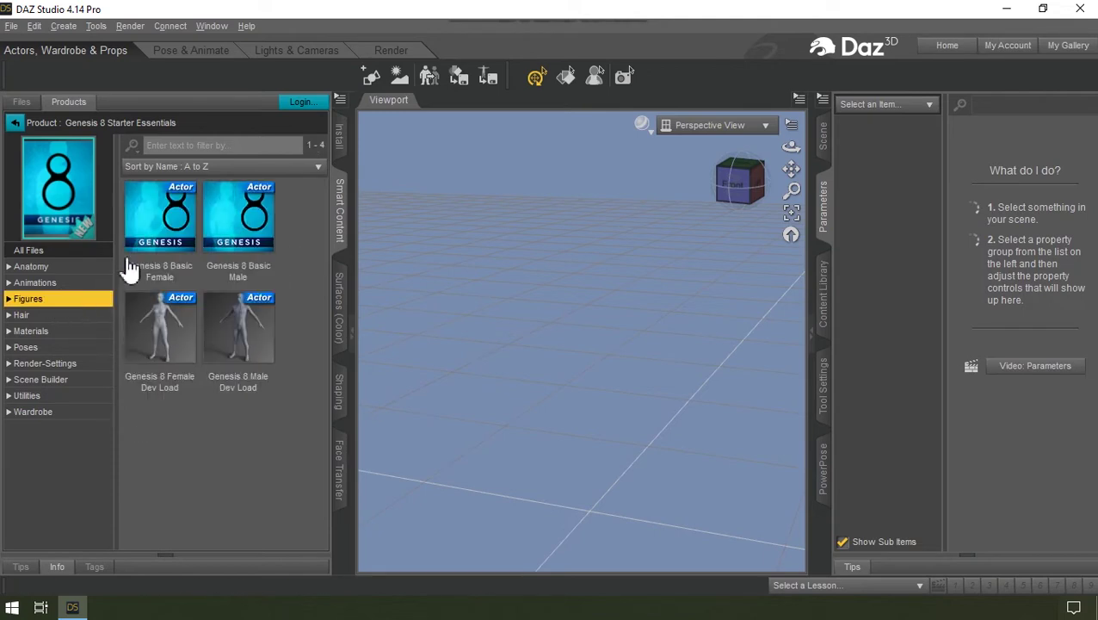
double_click(165, 221)
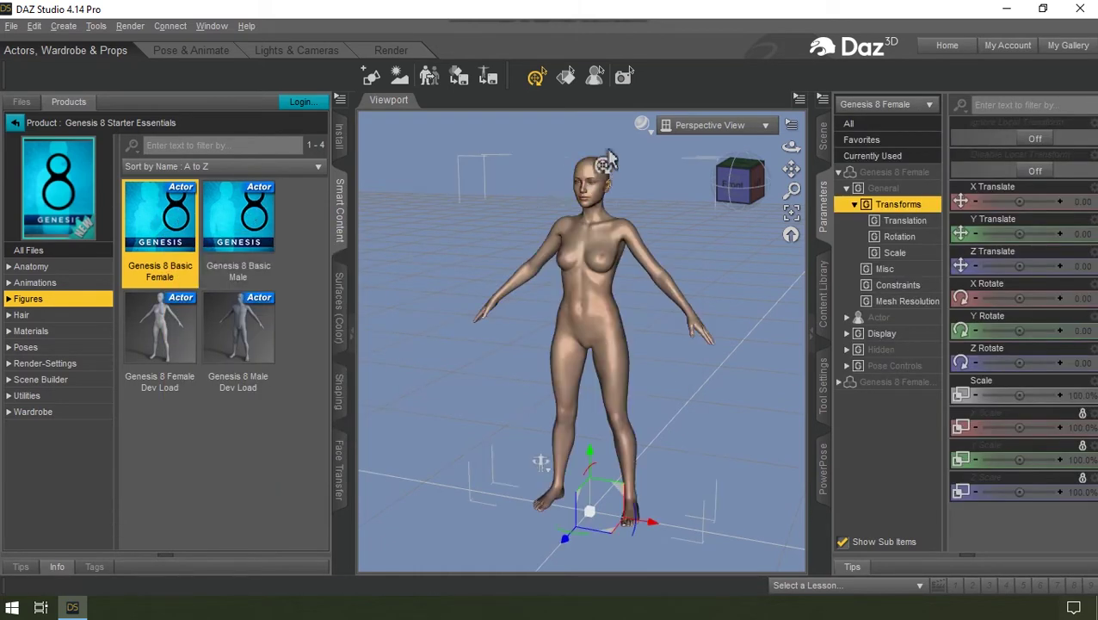
left_click(642, 126)
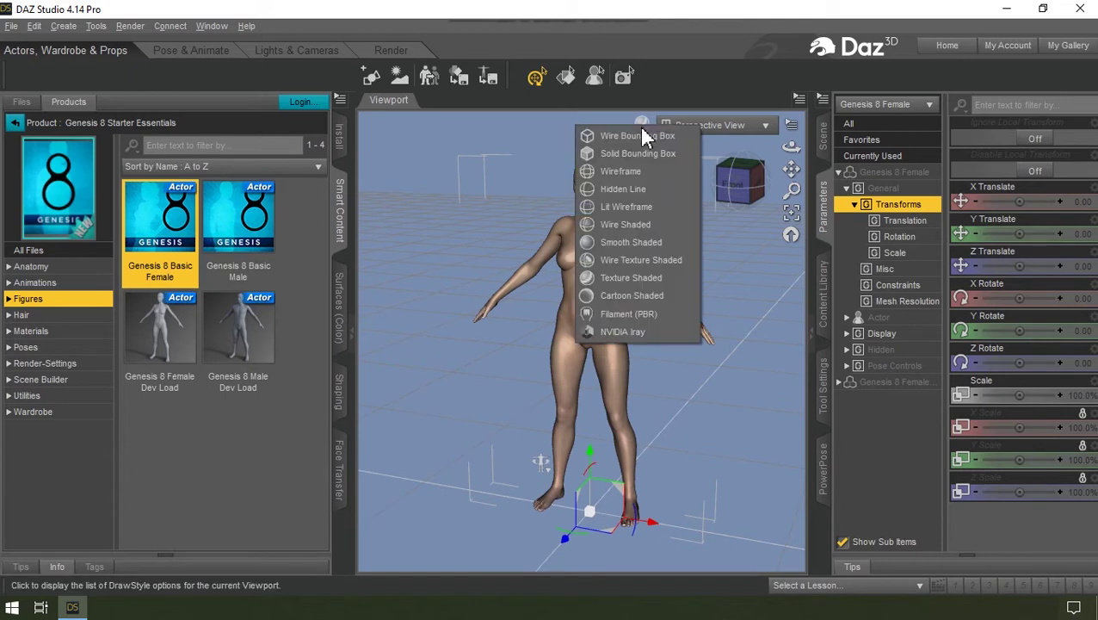
left_click(607, 244)
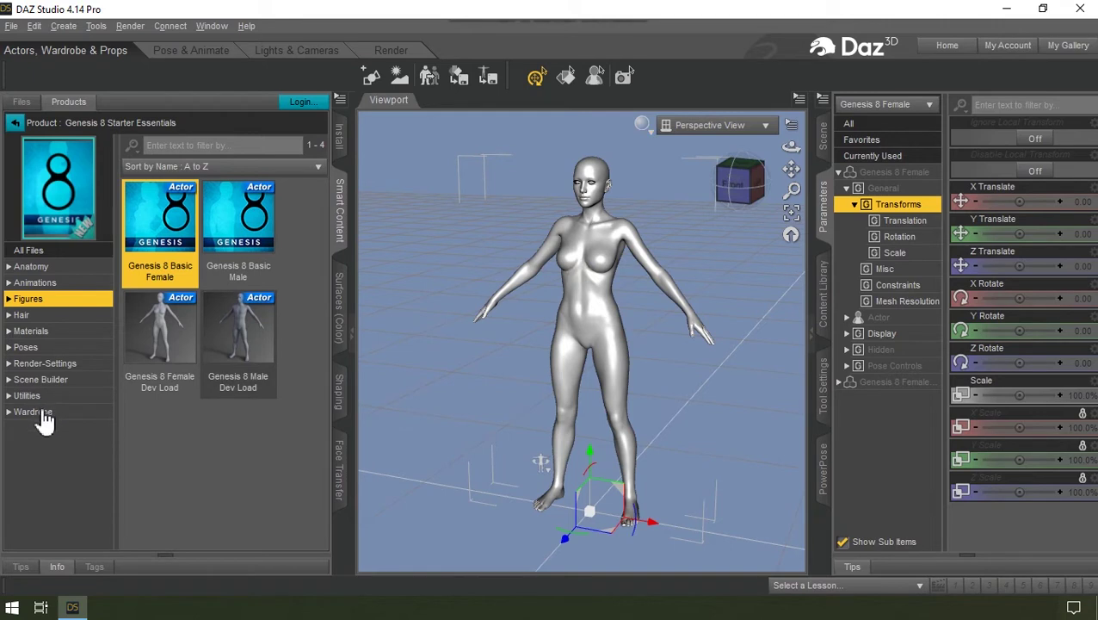
- Dress the female figure in the Basic Wear 02 outfit and add Toulouse Hair
left_click(39, 413)
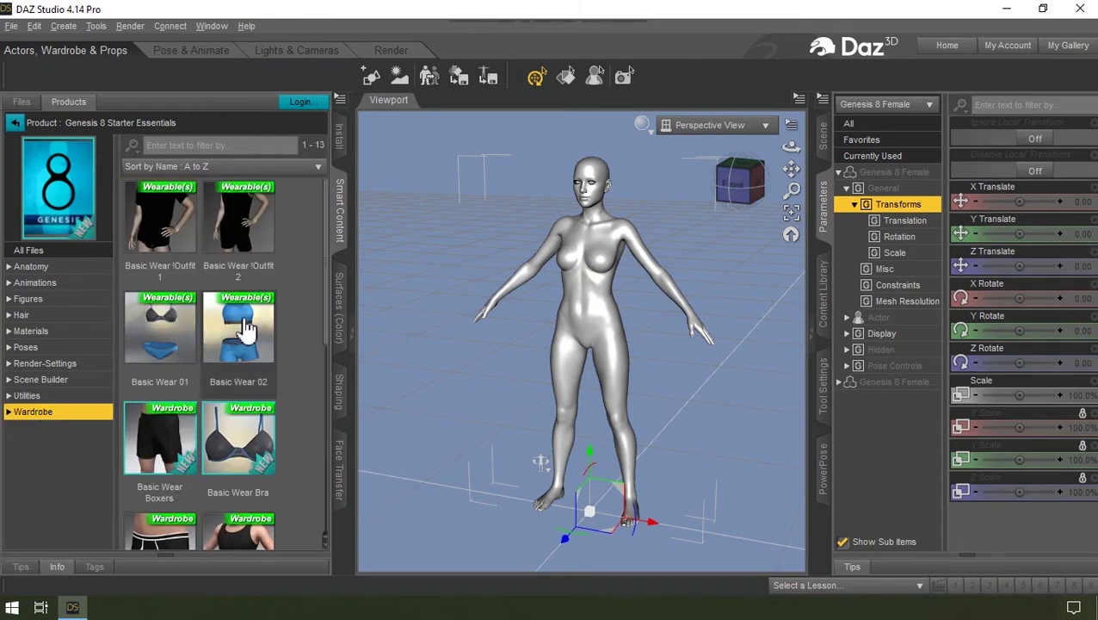
double_click(244, 325)
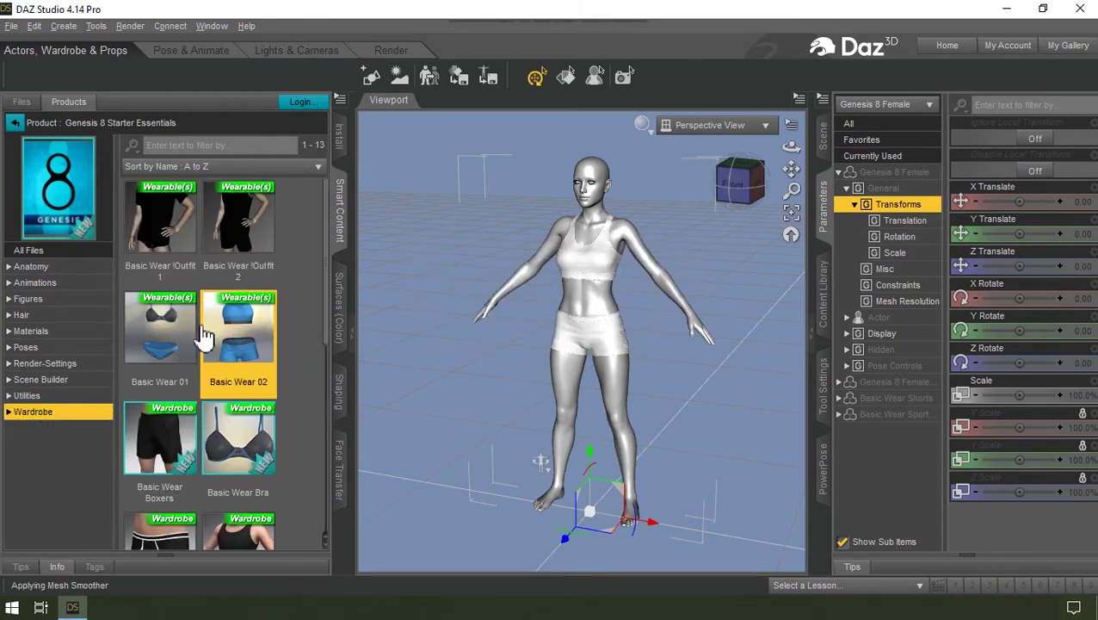
left_click(17, 315)
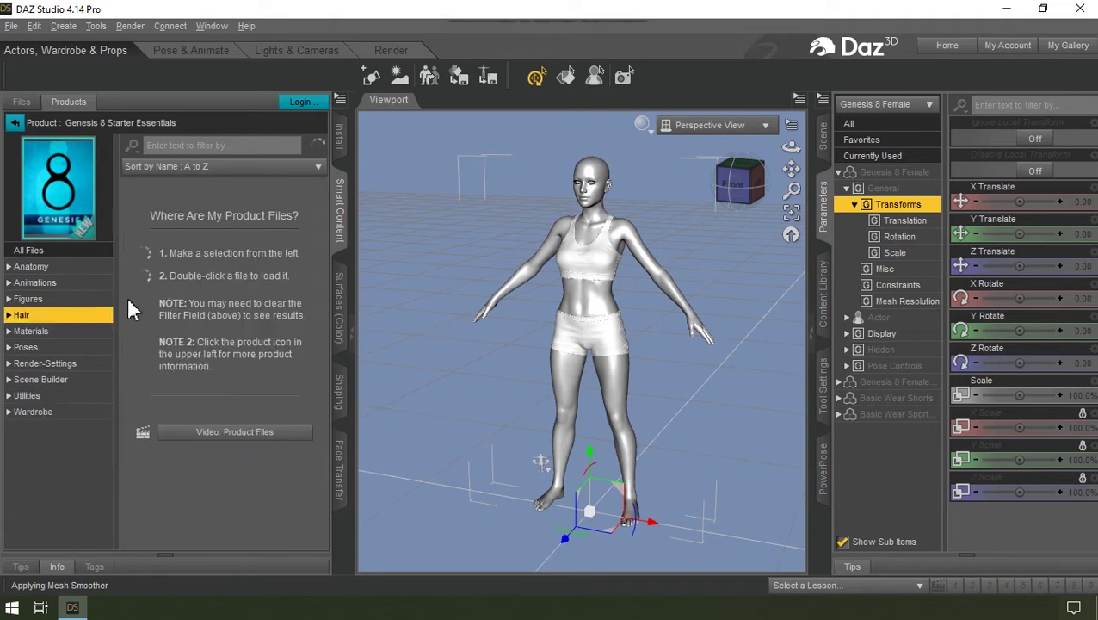
double_click(227, 230)
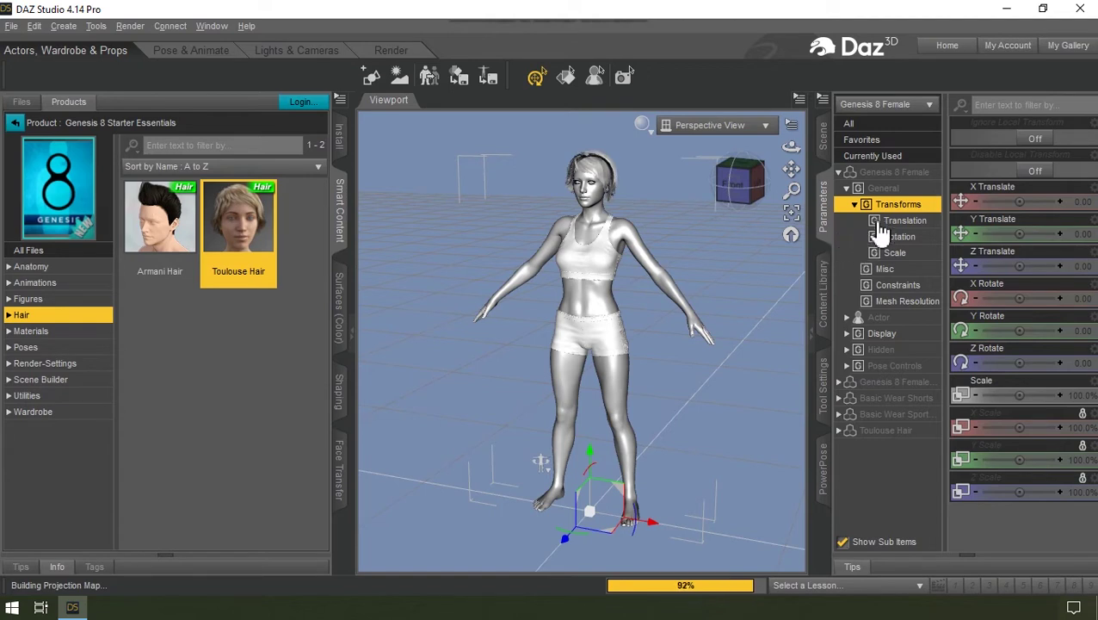
- Set the Genesis 8 Female figure's mesh resolution level to Base and its SubDivision Level to 0
left_click(909, 303)
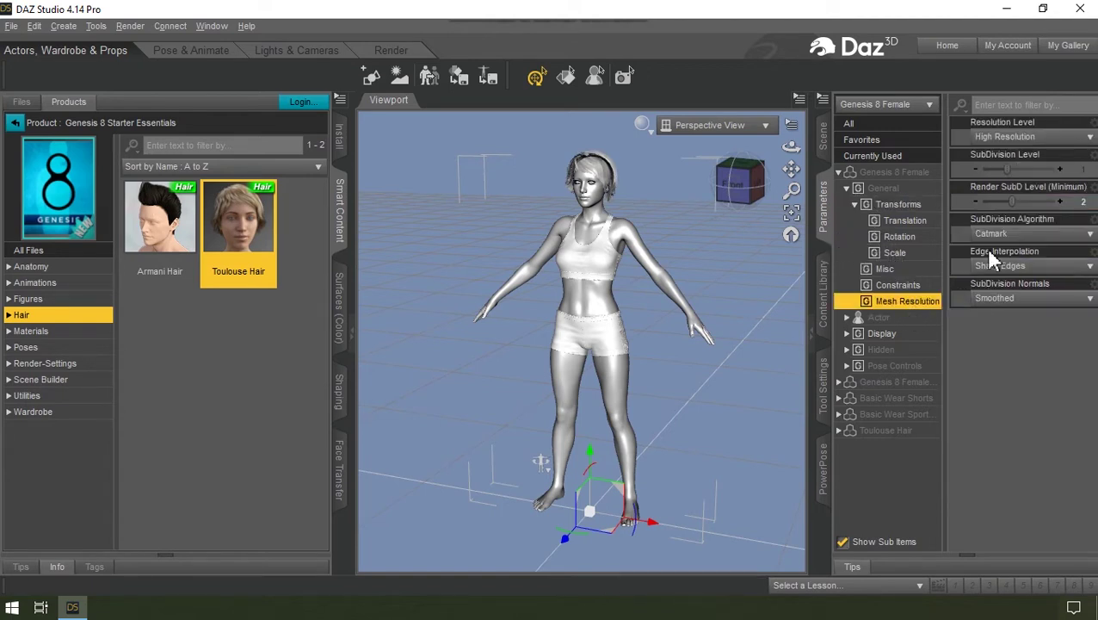
left_click(1000, 138)
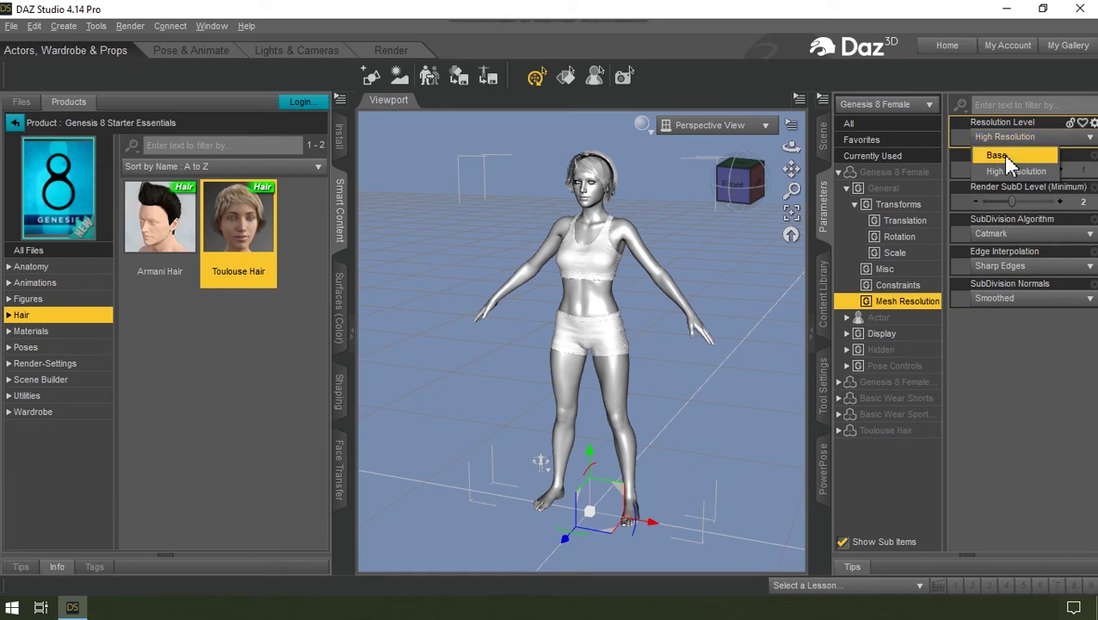
left_click(1006, 158)
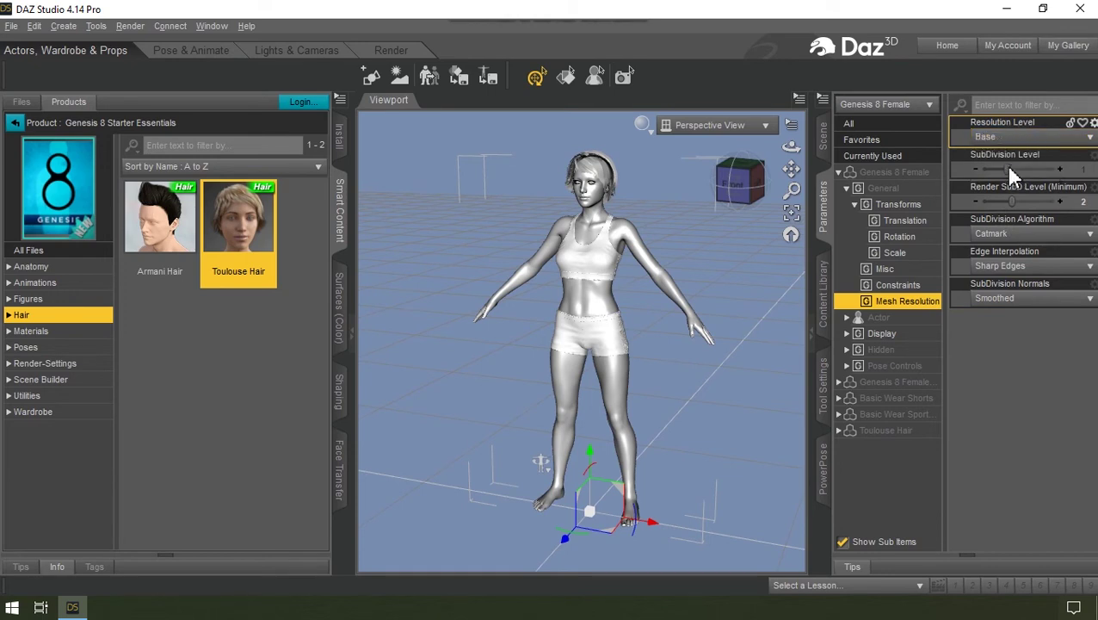
left_click_drag(1006, 170, 965, 173)
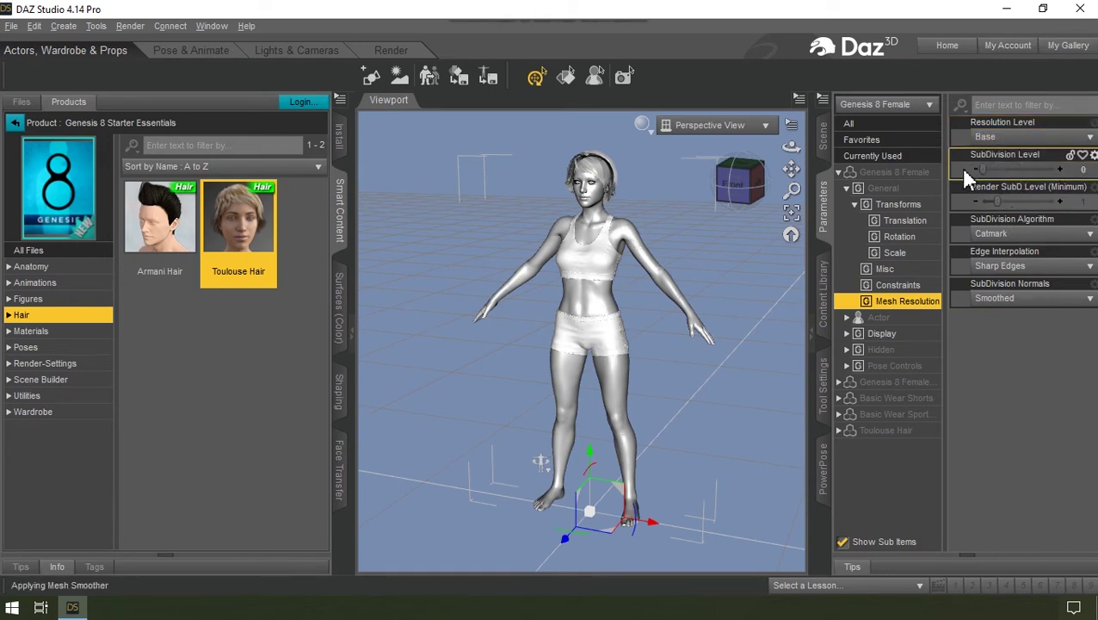
- Set the resolution level to Base for the eyelashes, shorts, sports top and hair, with subdivision 0 for the eyelashes and sports top
left_click(896, 382)
left_click(1002, 363)
left_click(996, 380)
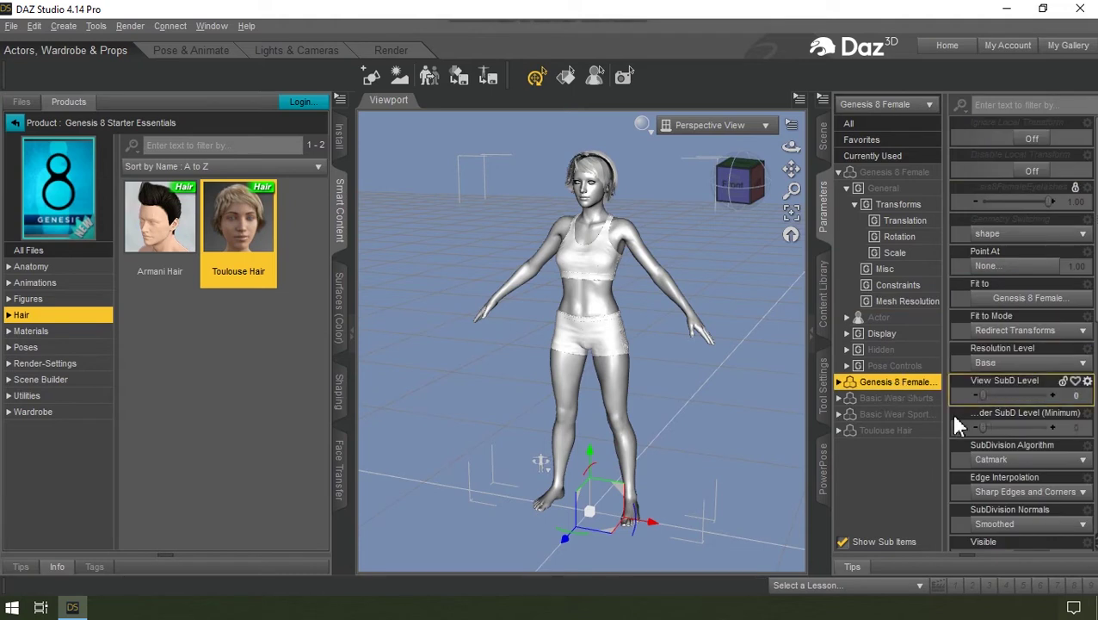
left_click(895, 398)
left_click(913, 414)
left_click(1025, 362)
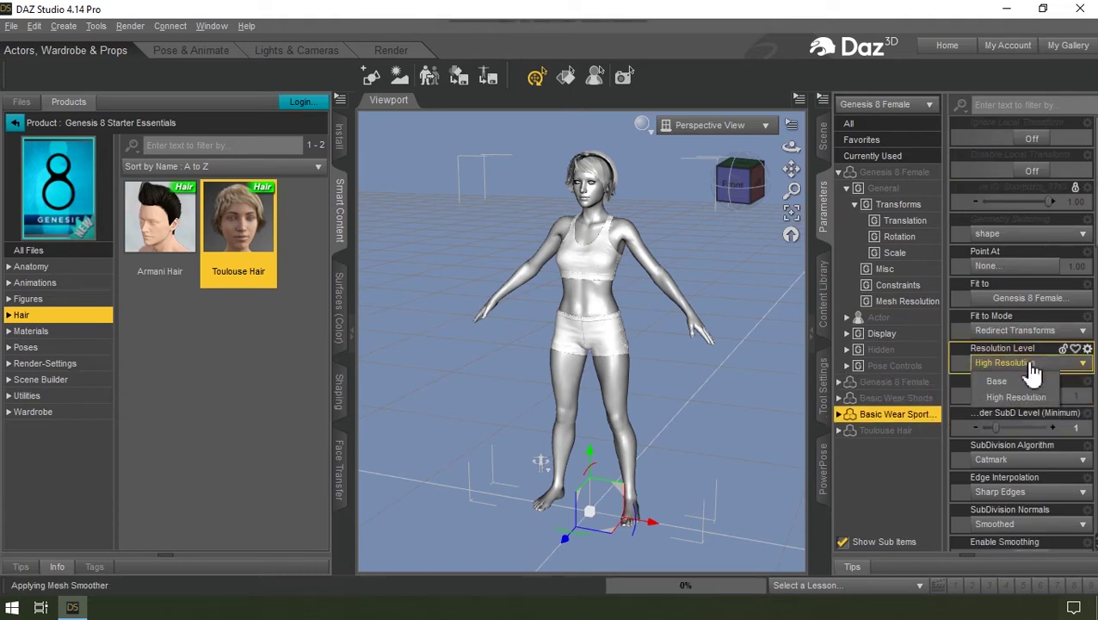
left_click(1022, 379)
left_click_drag(1015, 395, 957, 397)
left_click(907, 430)
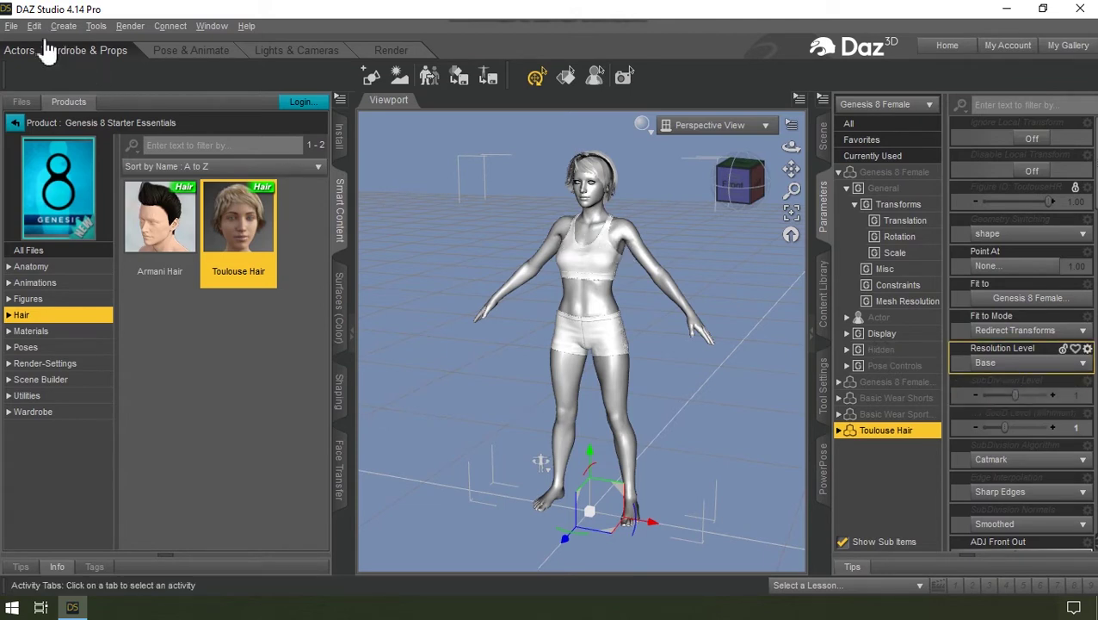
- Export the scene as an Autodesk FBX file named G8f in the Downloads folder
left_click(11, 26)
mouse_move(8, 83)
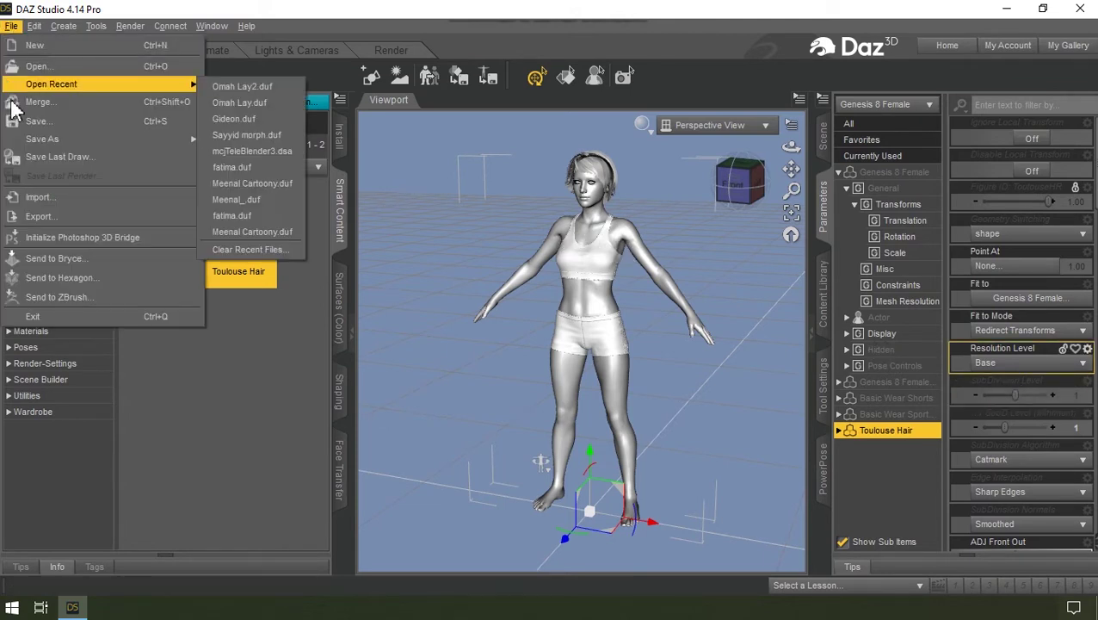
left_click(69, 216)
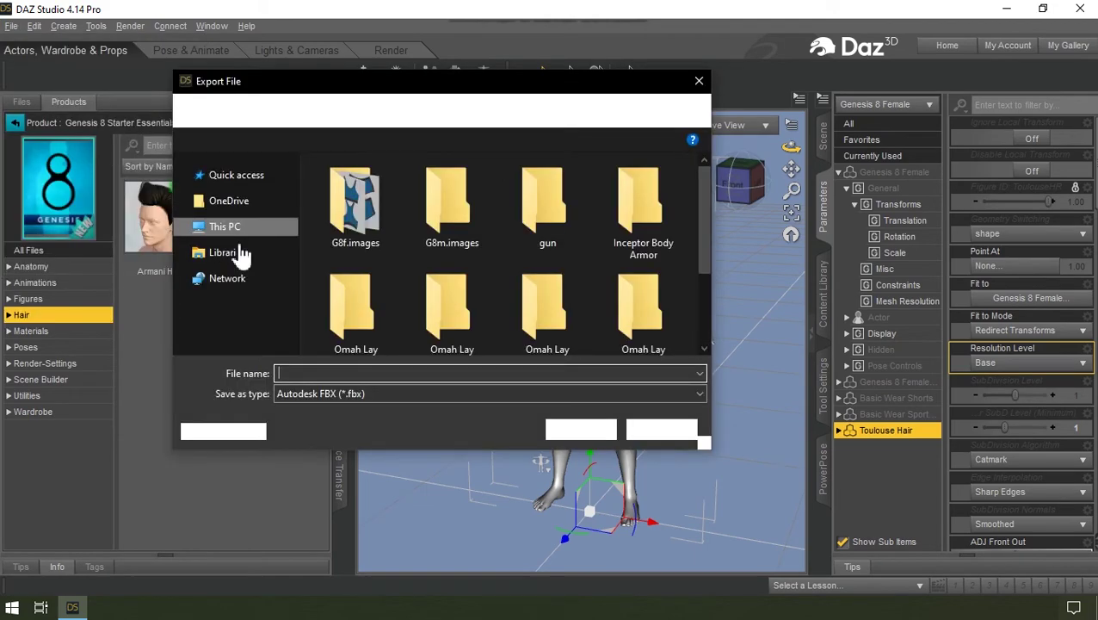
type("G")
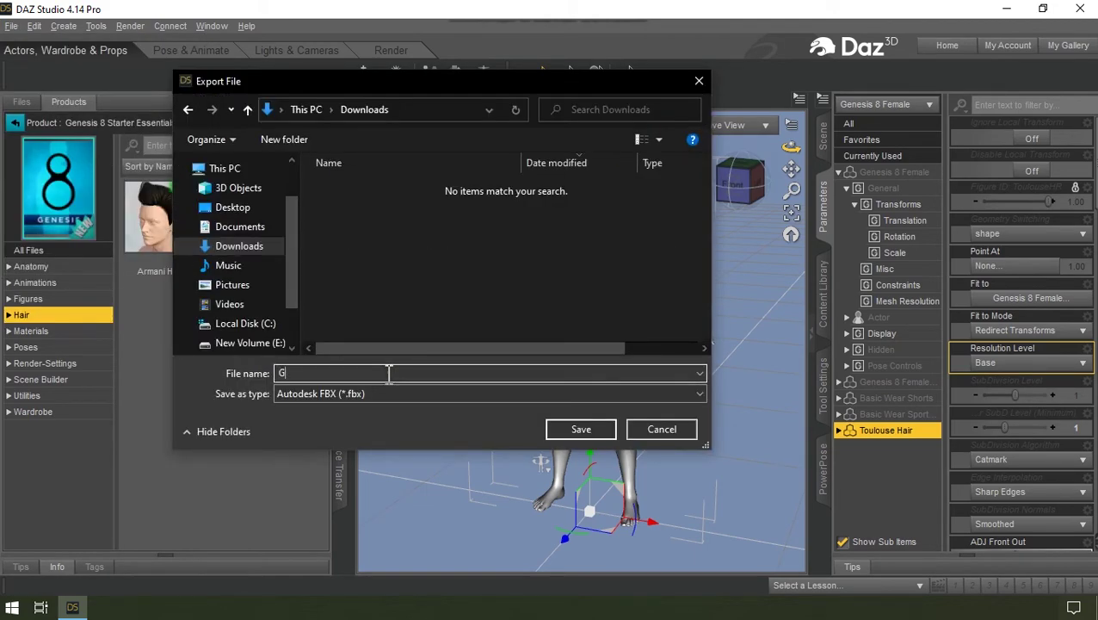
type("8f")
left_click(578, 429)
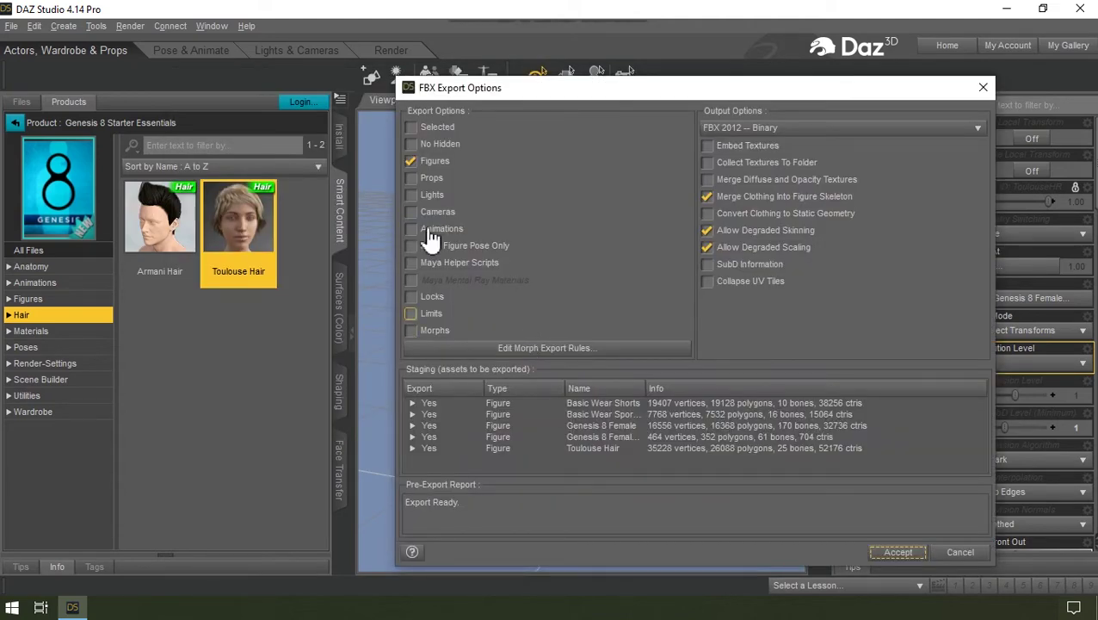
- Run the FBX export with Figures, Collect Textures To Folder and Merge Clothing Into Figure Skeleton enabled
left_click(411, 162)
left_click(412, 162)
left_click(706, 164)
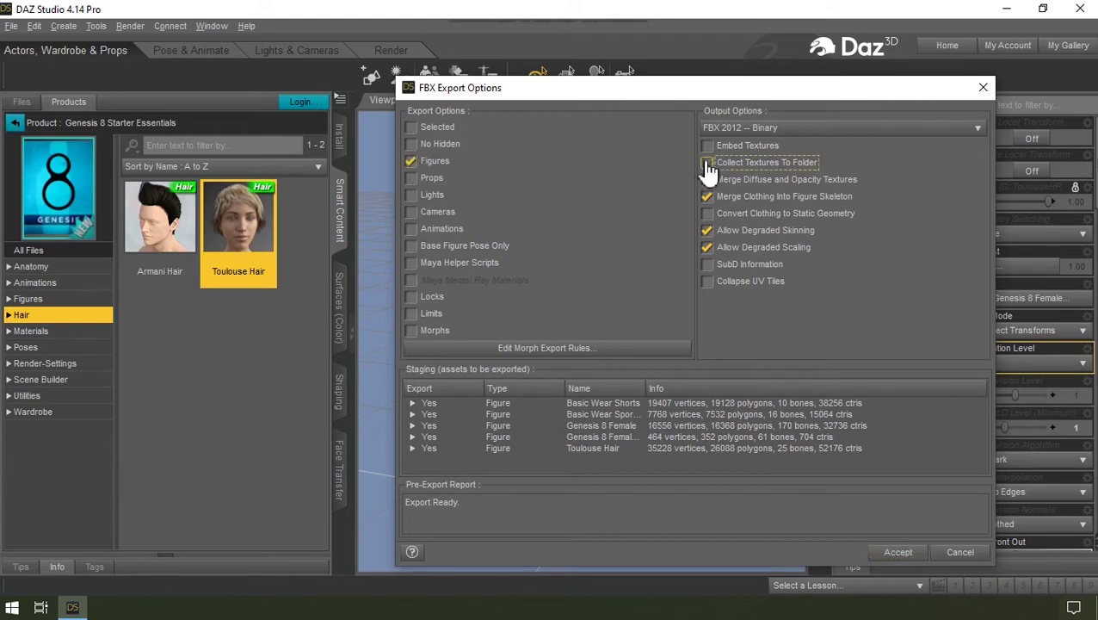
left_click(706, 163)
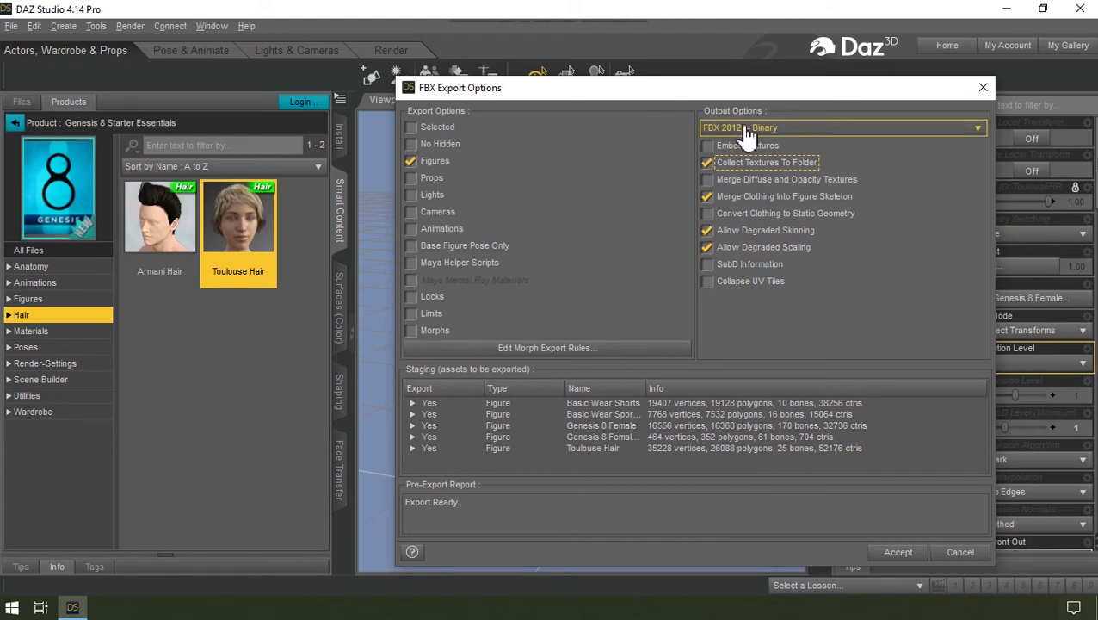
left_click(728, 163)
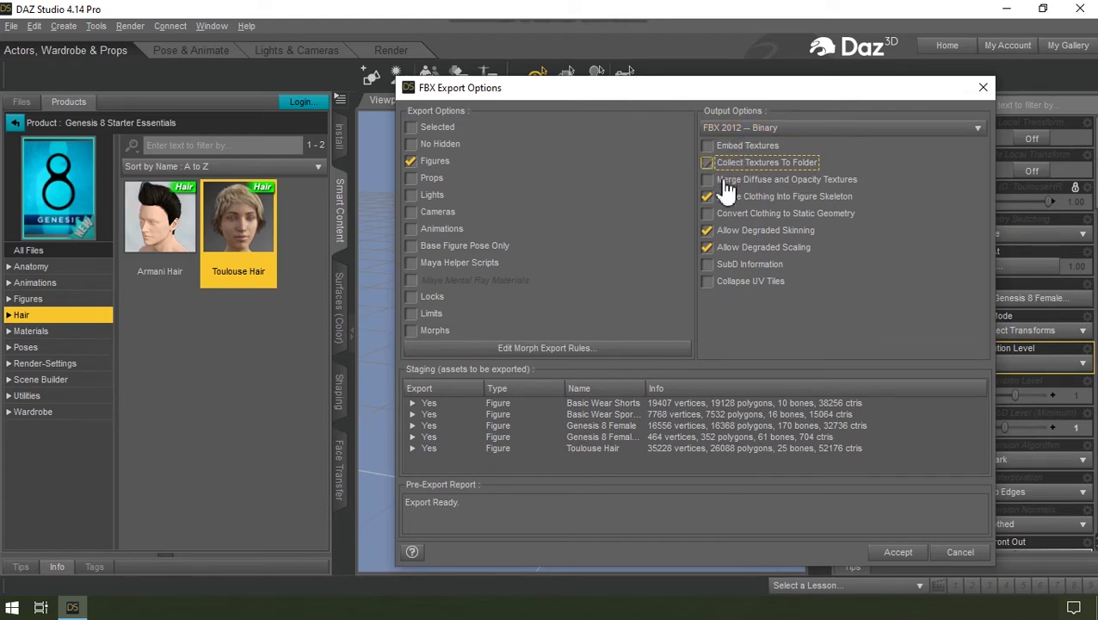
left_click(726, 197)
left_click(727, 200)
left_click(889, 555)
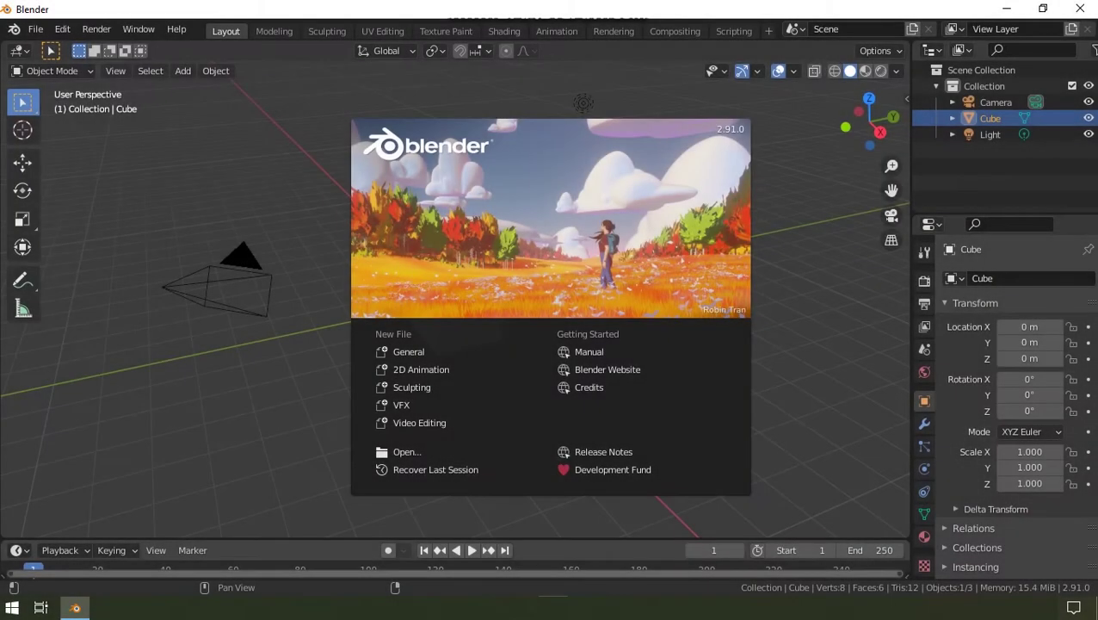
- Switch to Blender, dismiss the splash screen and delete the default cube
left_click(349, 279)
right_click(415, 297)
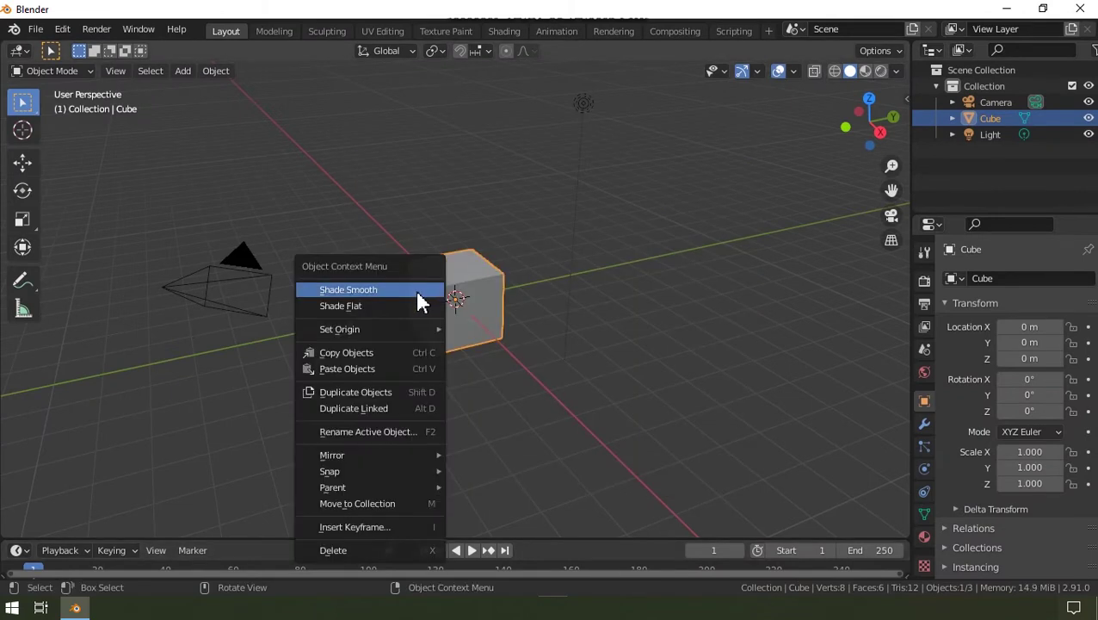
left_click(382, 555)
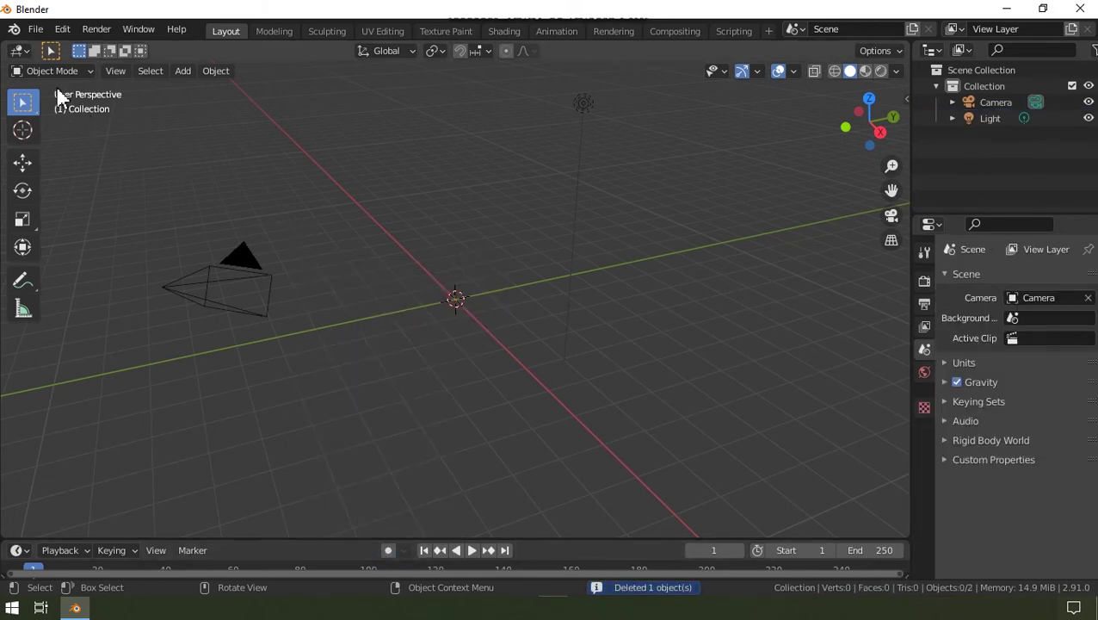
- Install the add-on from Rig-GNSv2.0.zip in the Downloads folder and enable Rig-GNS
left_click(63, 29)
left_click(135, 269)
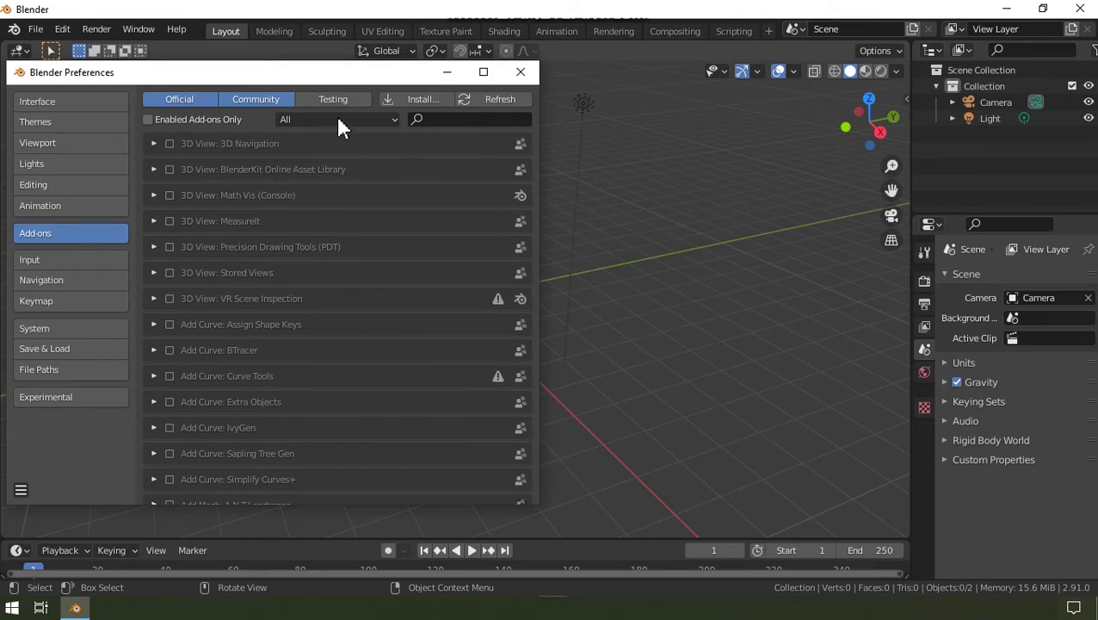
left_click(411, 100)
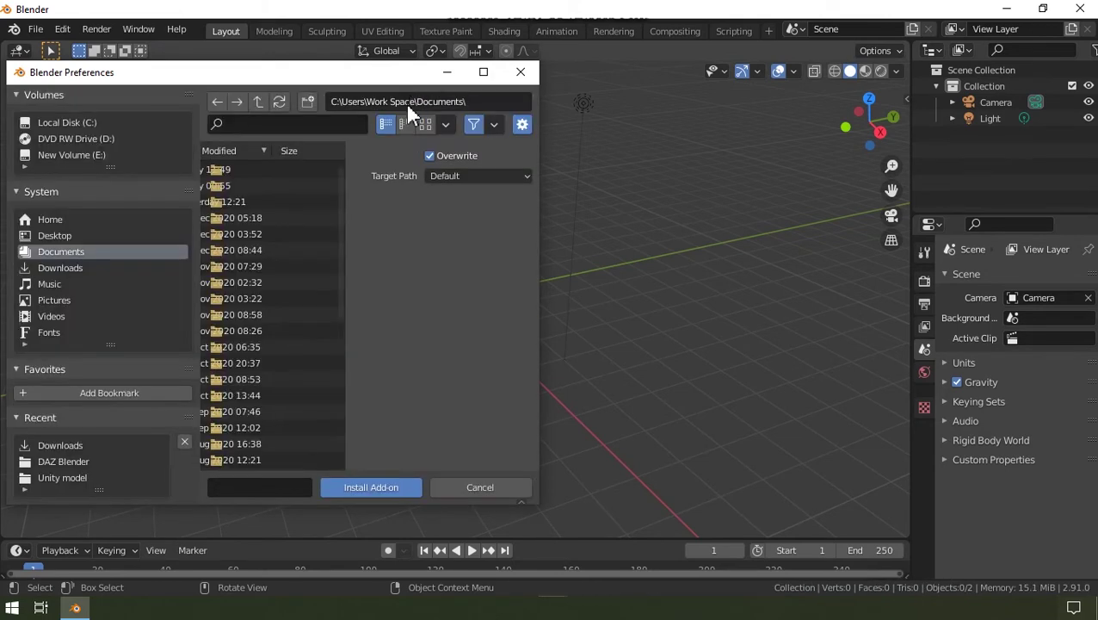
left_click(59, 267)
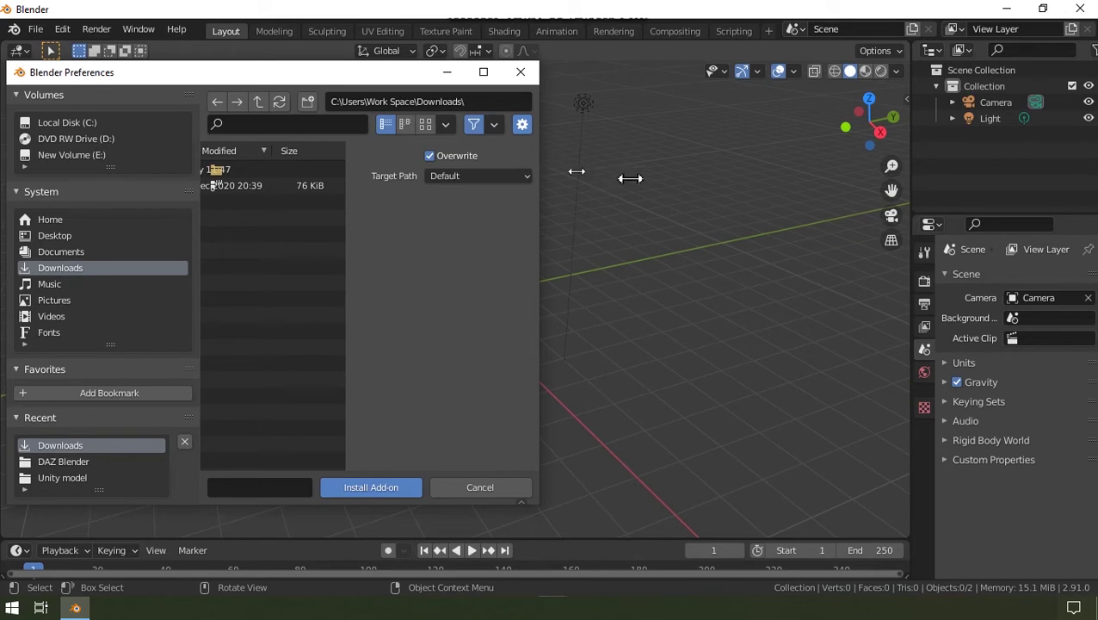
left_click_drag(755, 185, 753, 185)
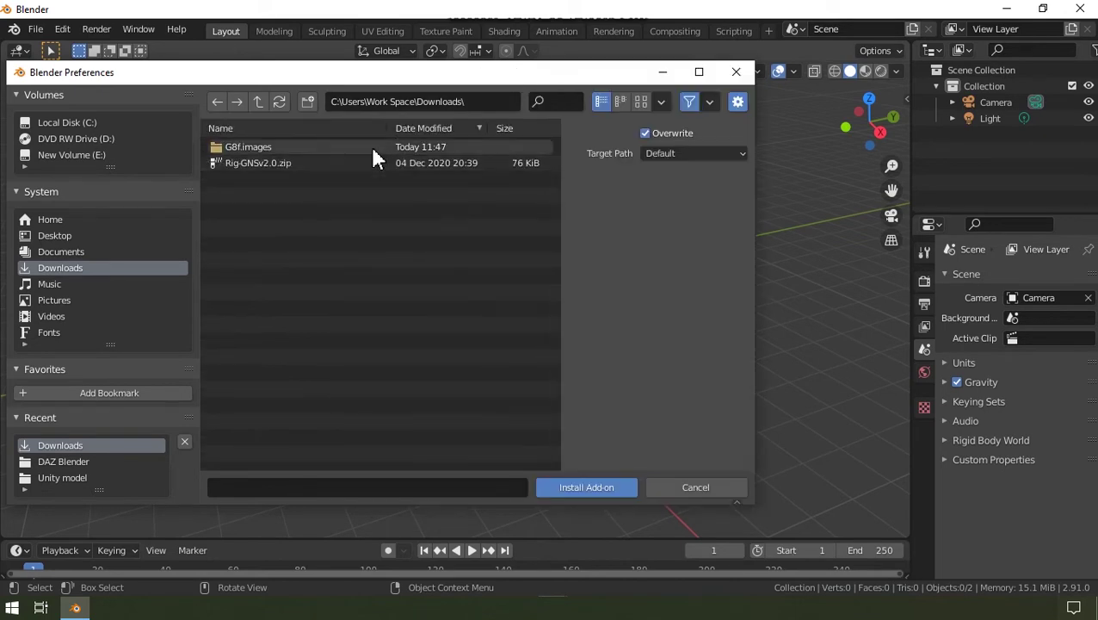
left_click(309, 163)
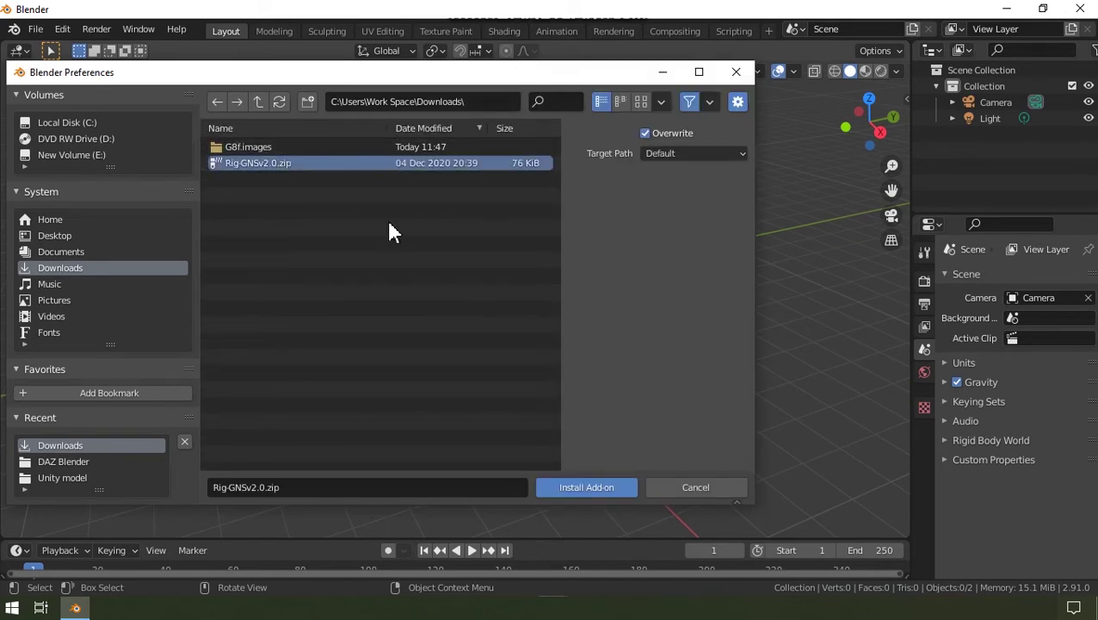
left_click(591, 487)
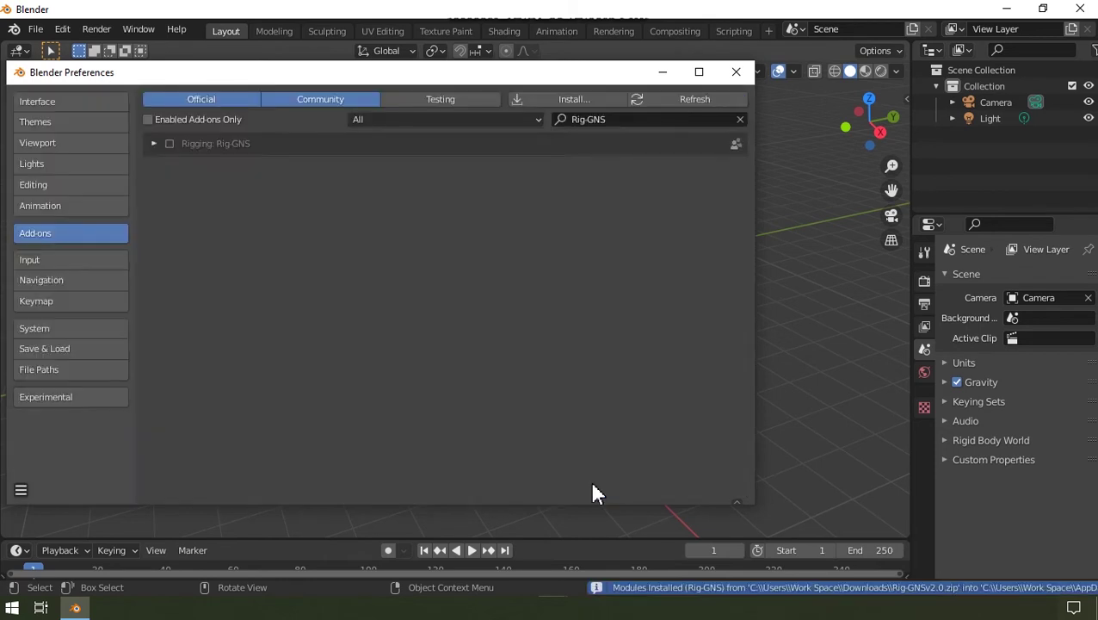
left_click(157, 150)
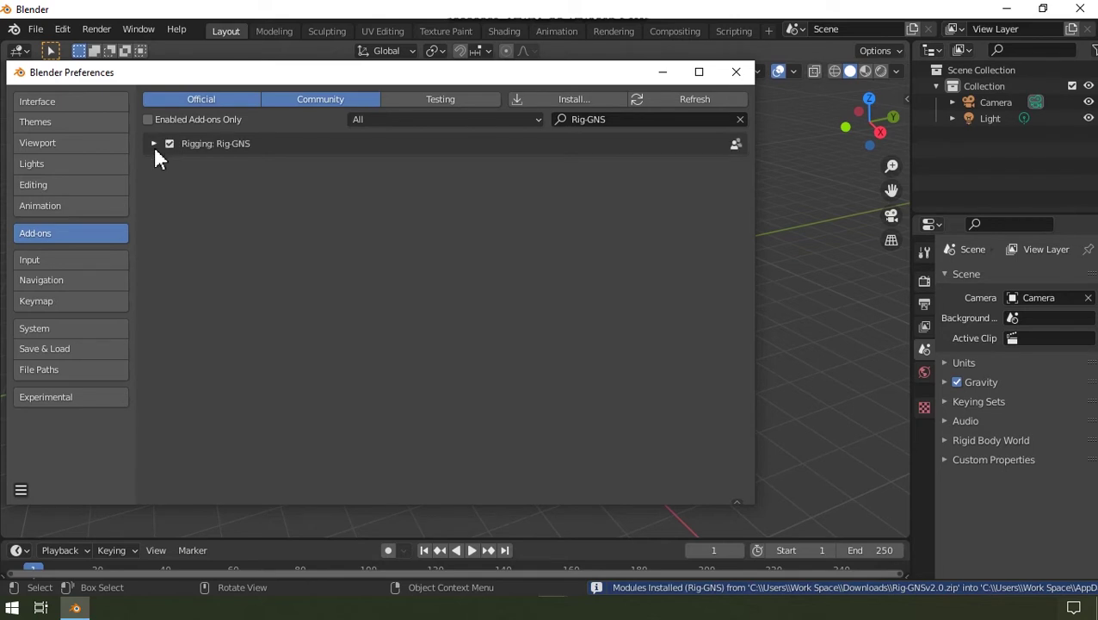
- Filter the add-ons to the Rigging category with no search text, enable Rigify and close the preferences
left_click(439, 119)
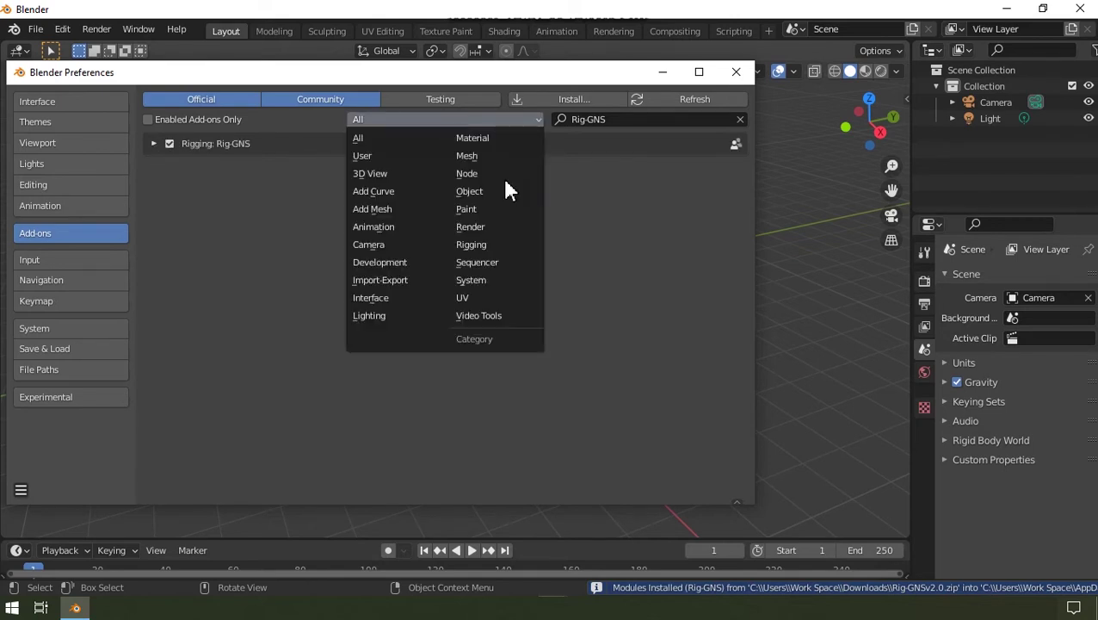
left_click(526, 246)
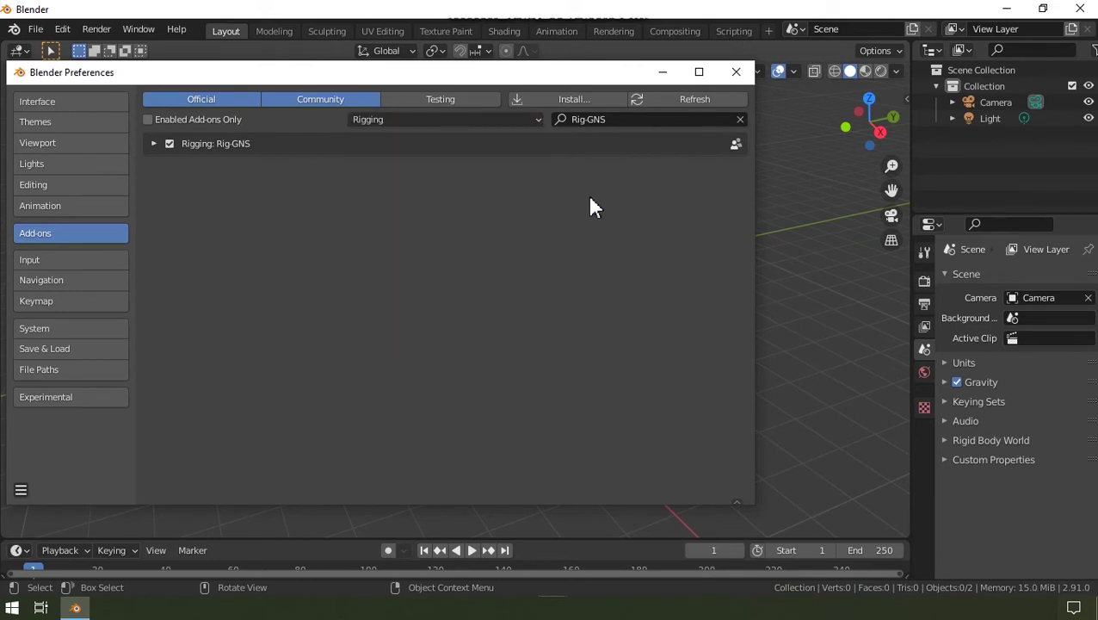
left_click(739, 119)
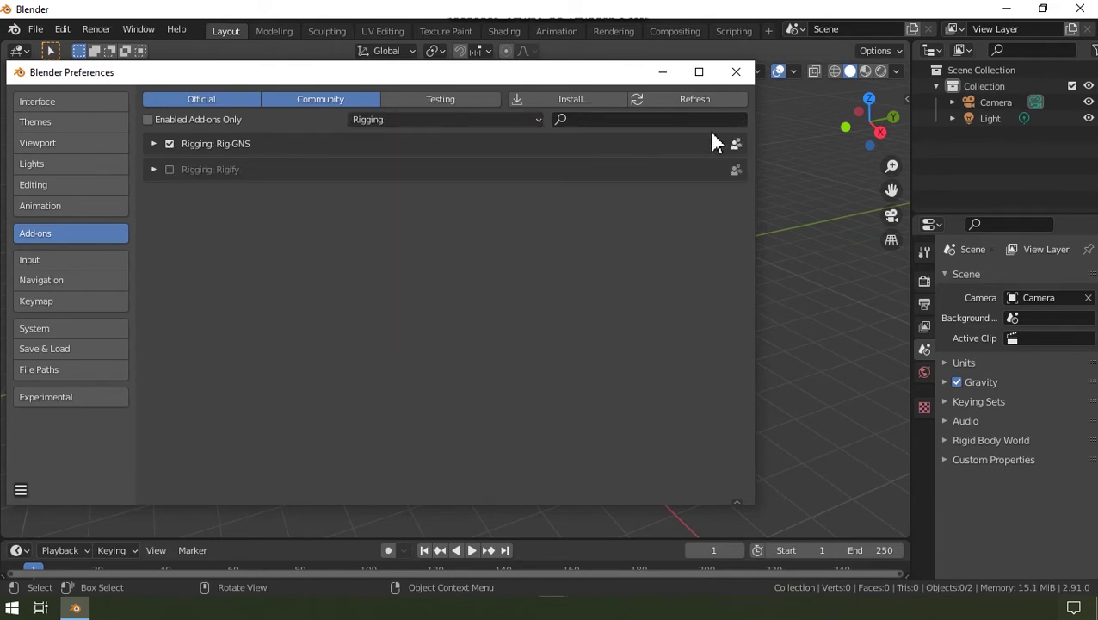
left_click(170, 170)
left_click(737, 72)
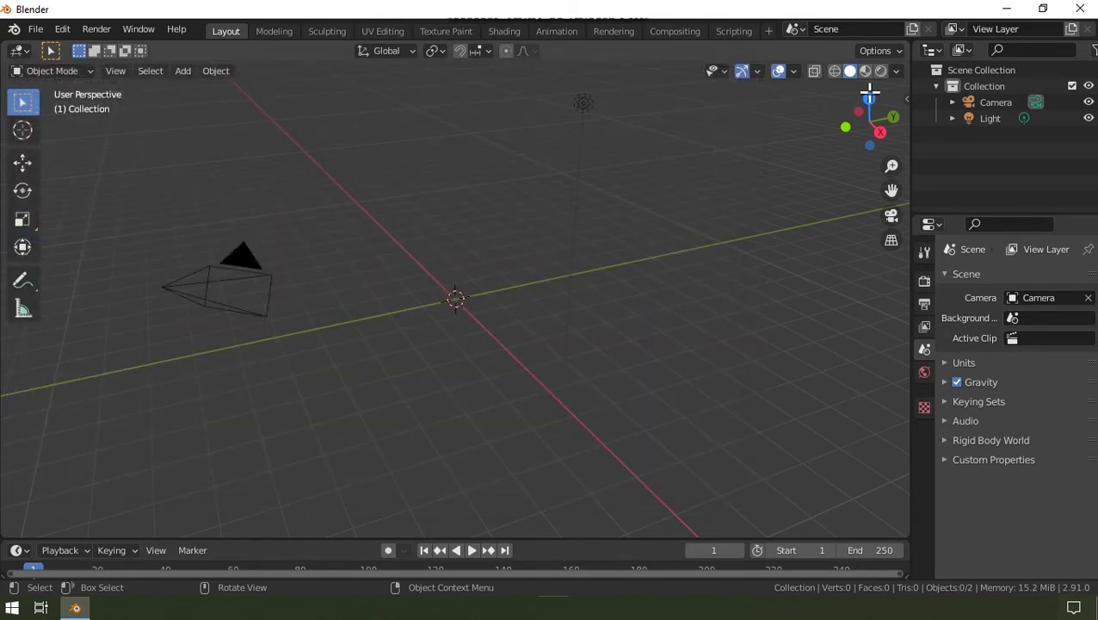
- Open the Rig GNS tools in the viewport and start Import Armature with G8f.fbx from the Downloads folder selected
left_click(902, 99)
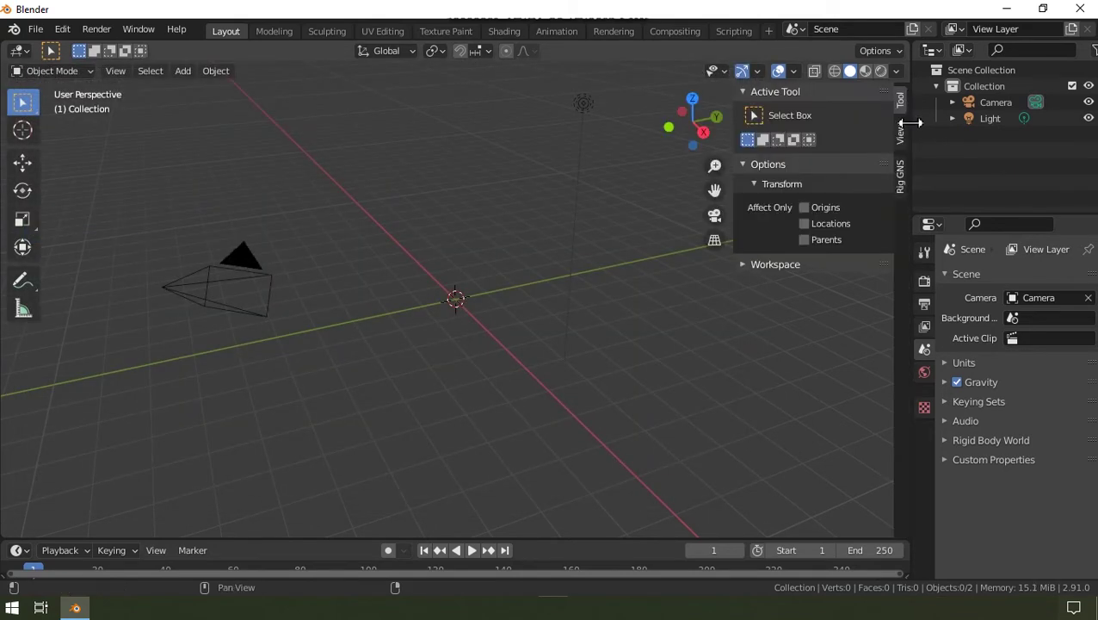
left_click(899, 182)
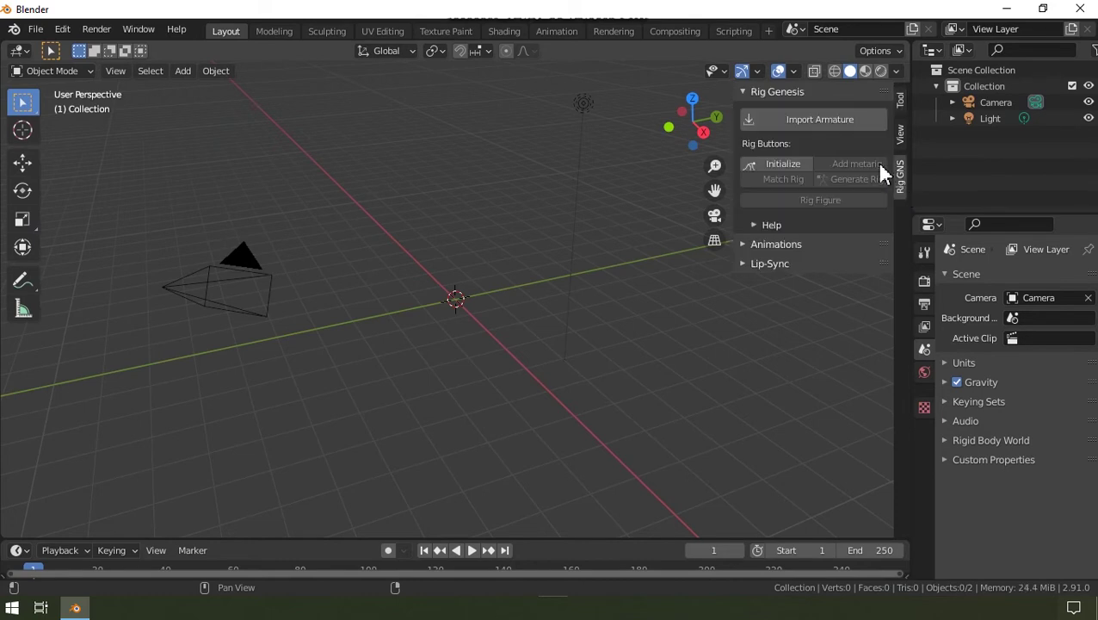
left_click(806, 122)
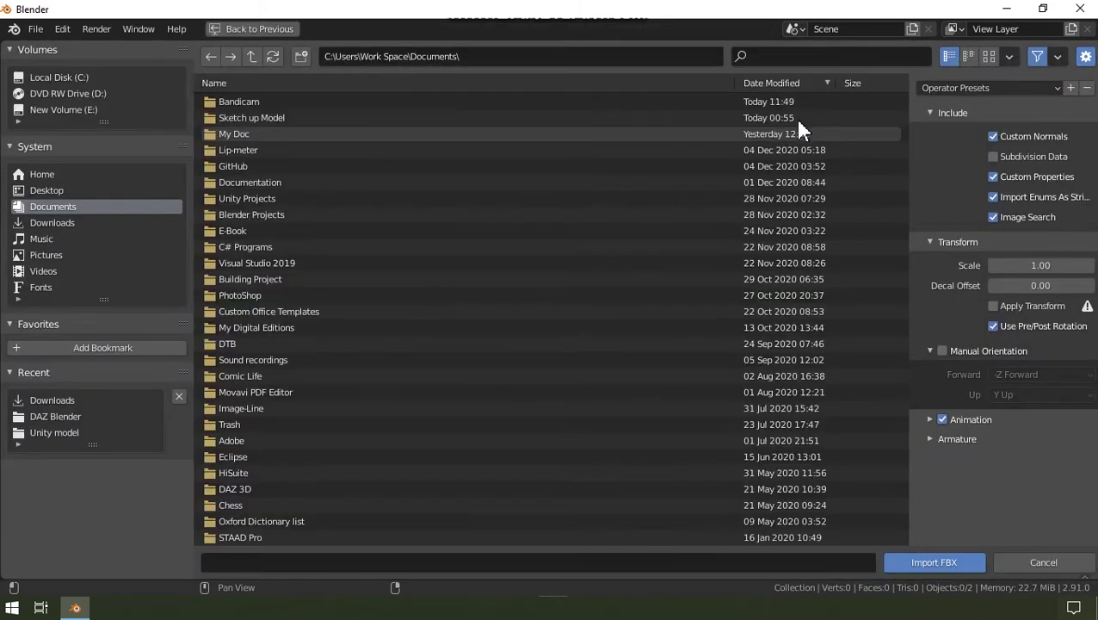
left_click(54, 223)
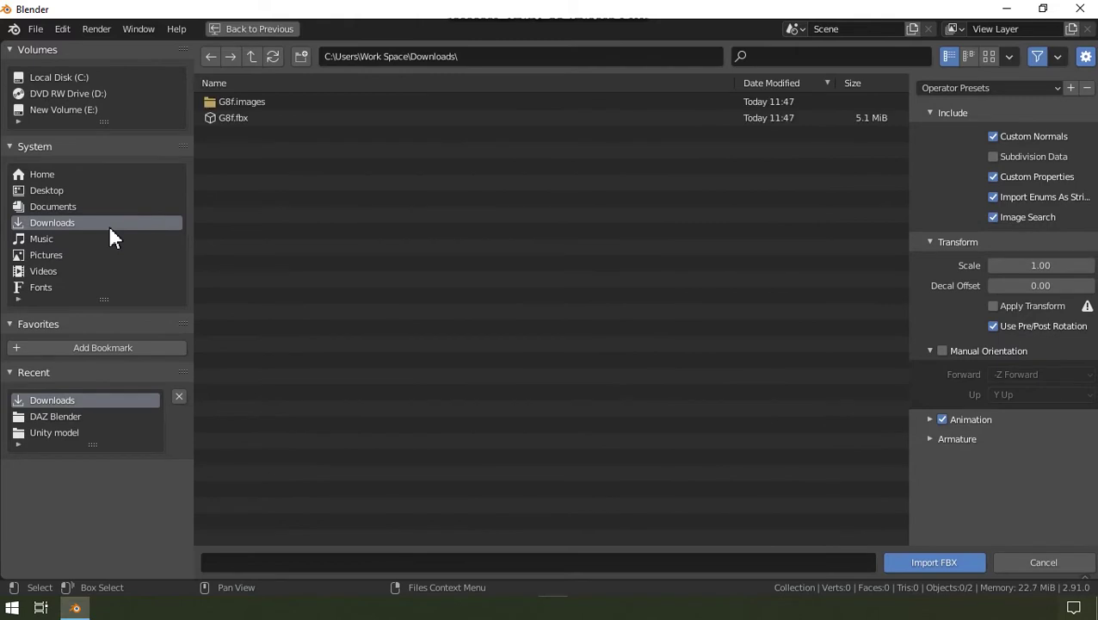
left_click(262, 123)
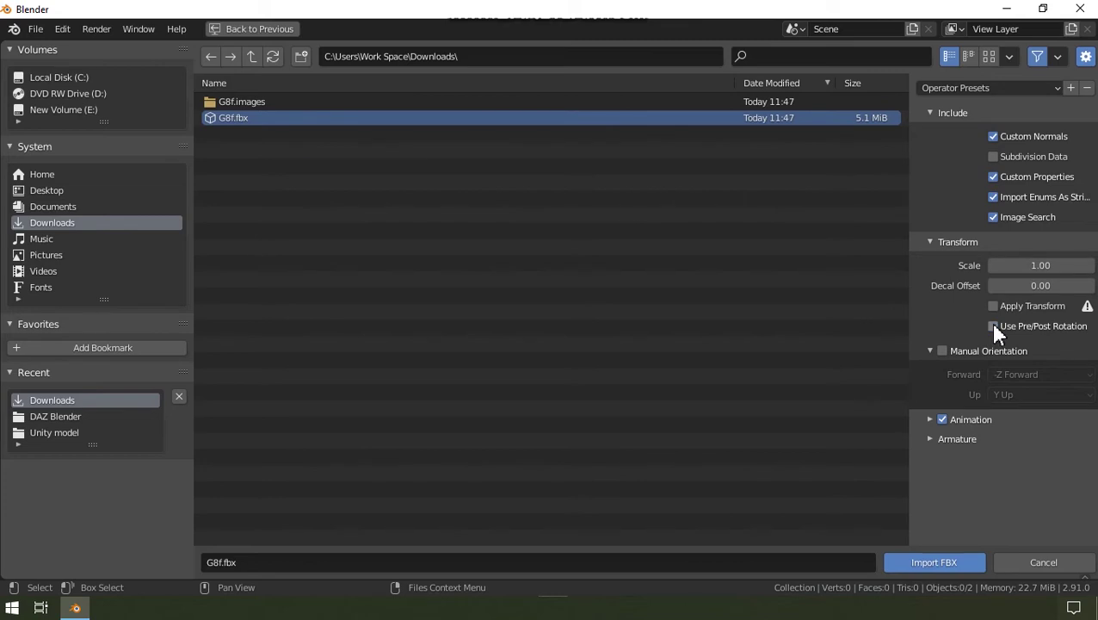
- Turn off Use Pre/Post Rotation and enable Automatic Bone Orientation in the FBX import options
left_click(927, 439)
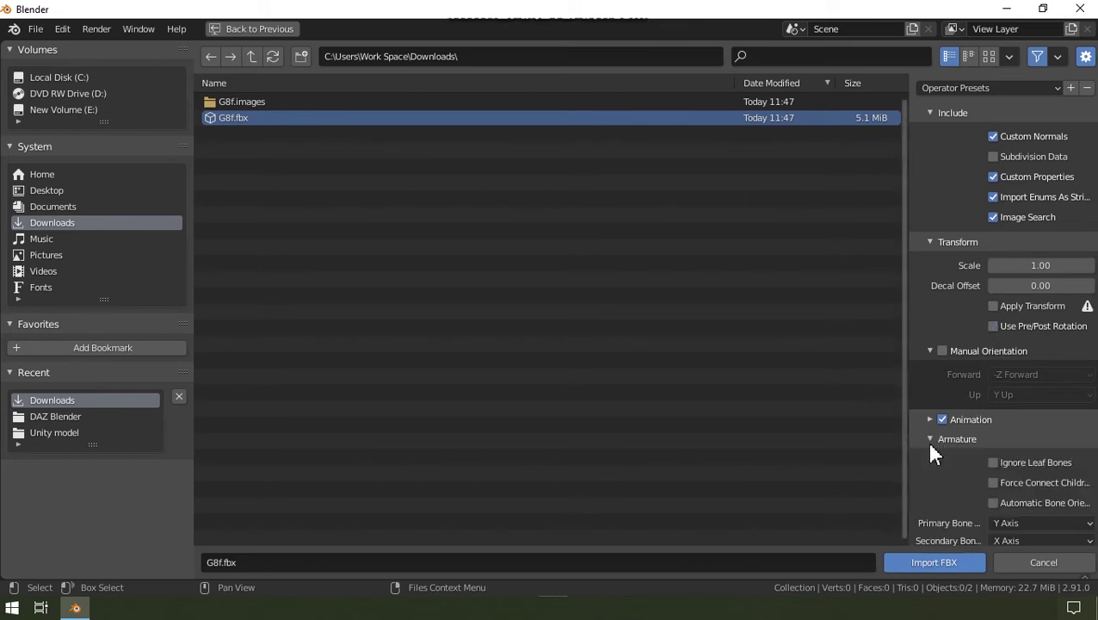
scroll(926, 439, "down", 1)
left_click(993, 493)
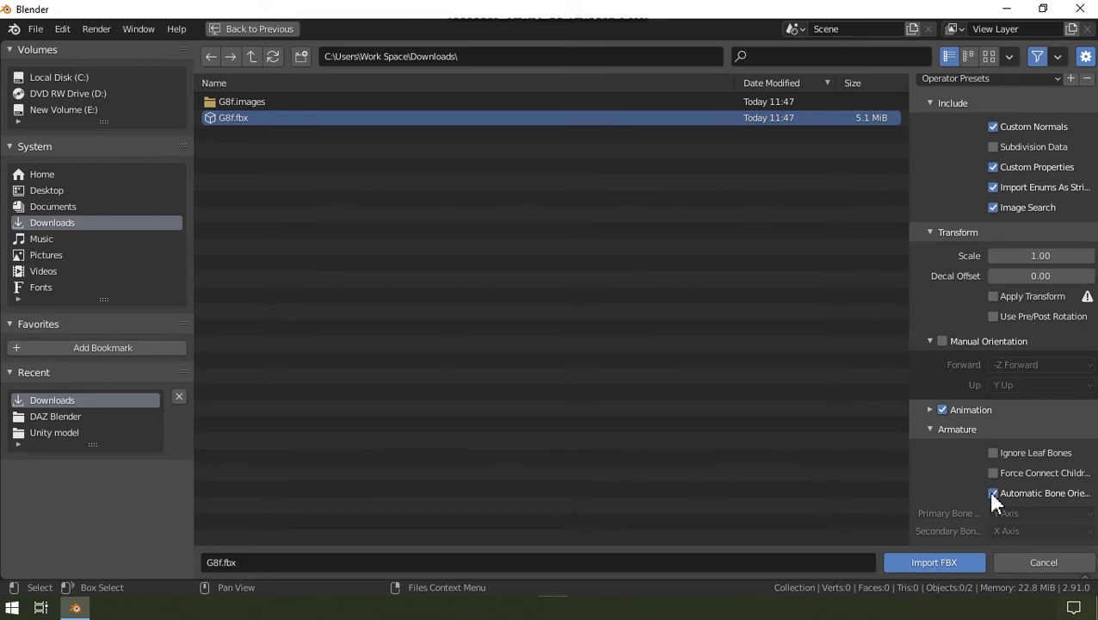
scroll(1004, 422, "up", 1)
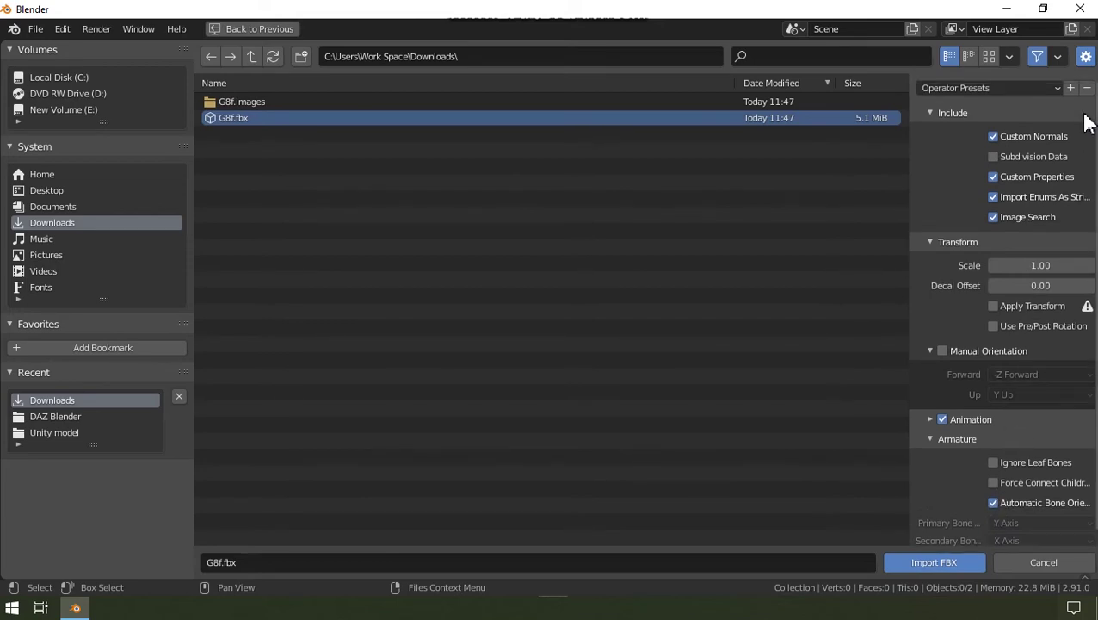
- Save the import options as an operator preset named daz_settings and import G8f.fbx
left_click(1071, 88)
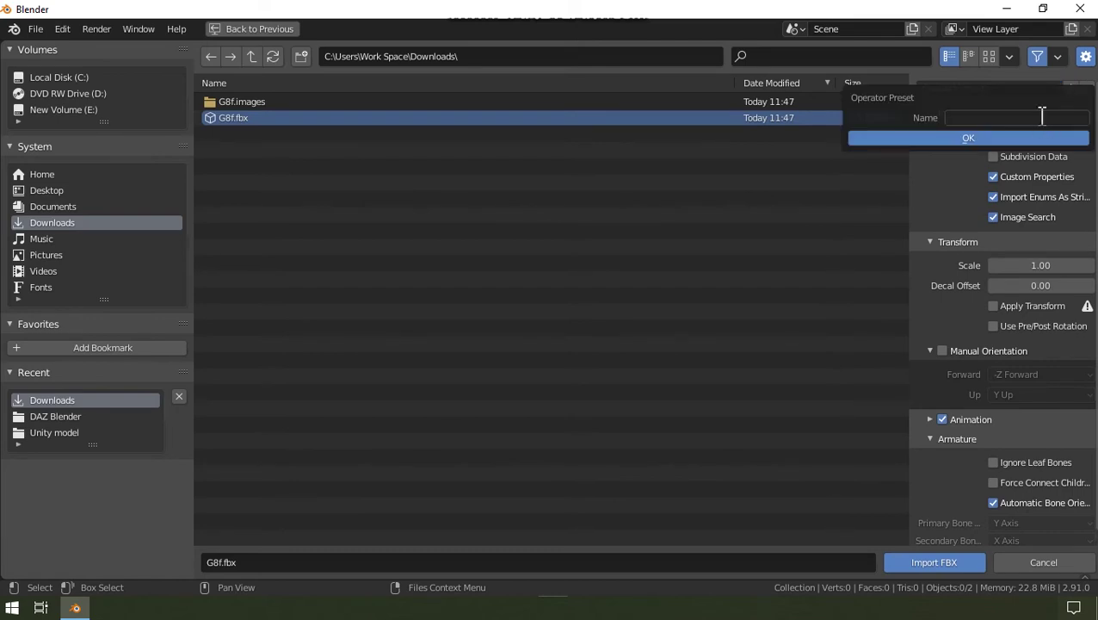
type("Da")
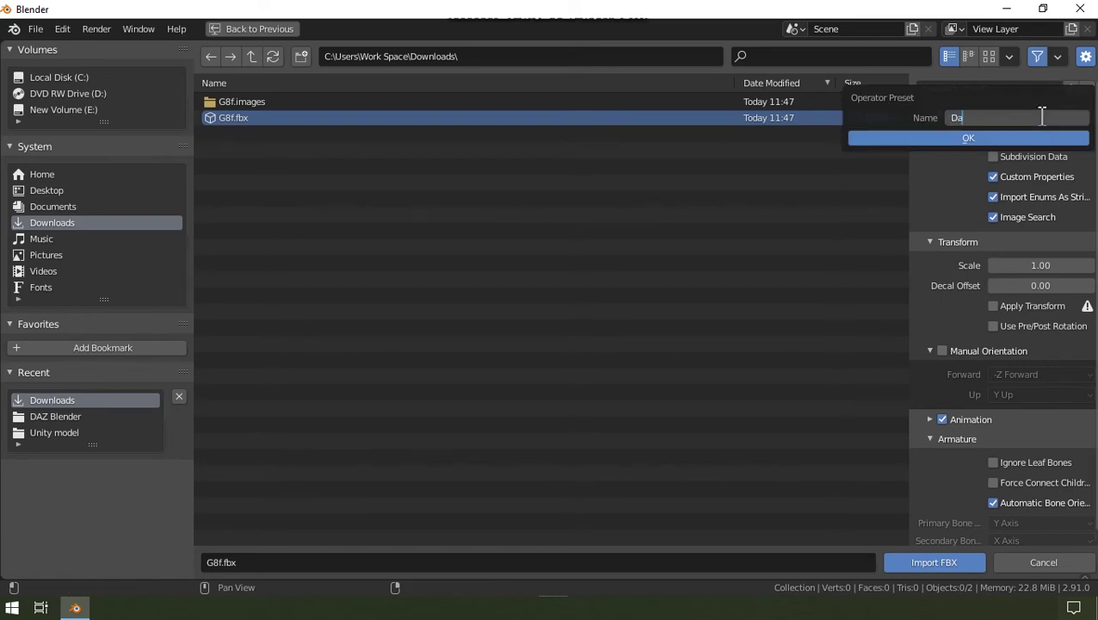
type("z_settings")
key("Return")
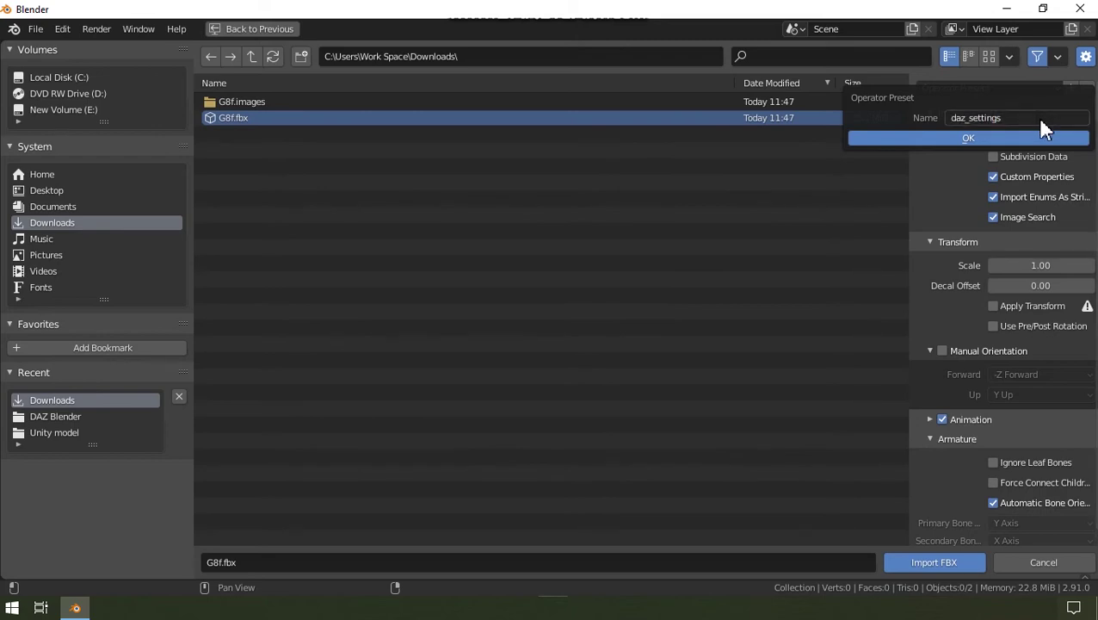
left_click(1062, 138)
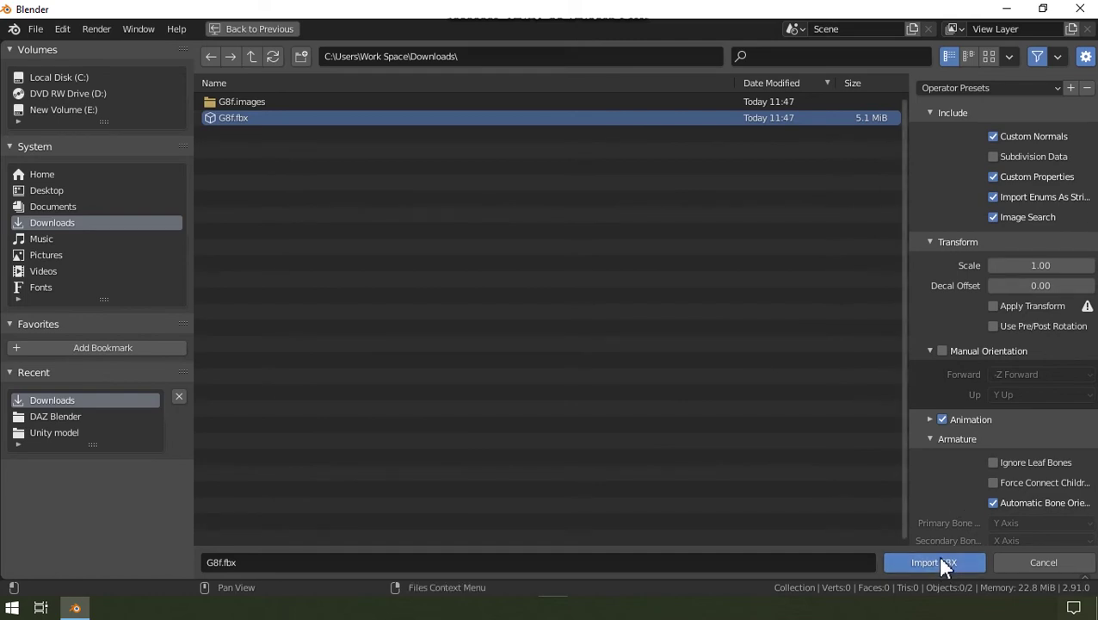
left_click(936, 562)
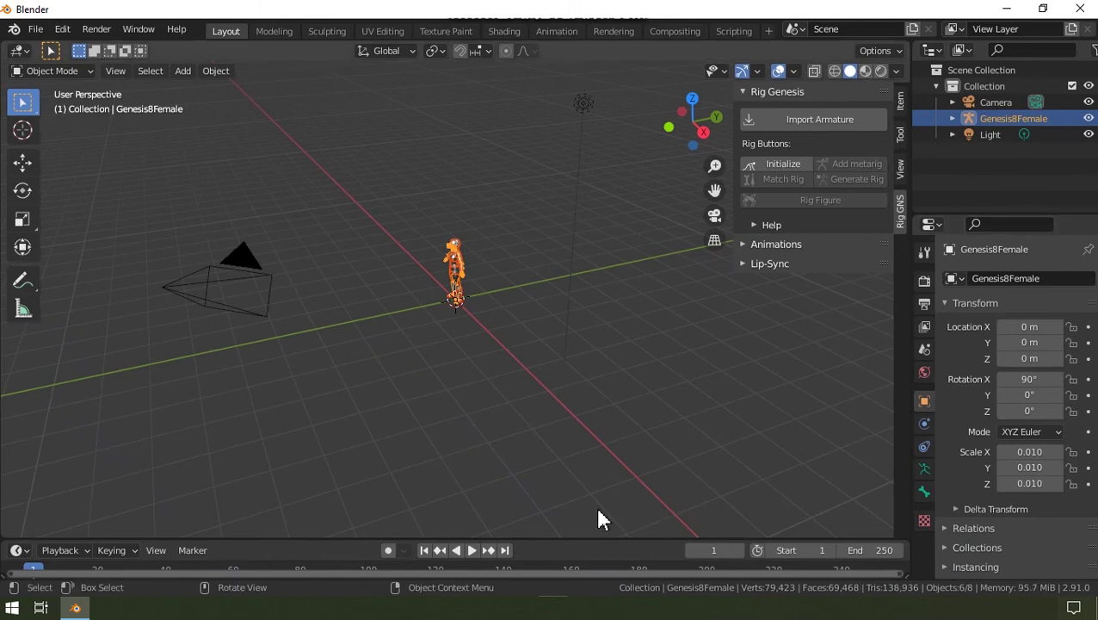
- Rig the imported Genesis 8 Female with the Rig Genesis sequence: Initialize, Add metarig, Match Rig, Generate Rig and Rig Figure
scroll(449, 254, "up", 8)
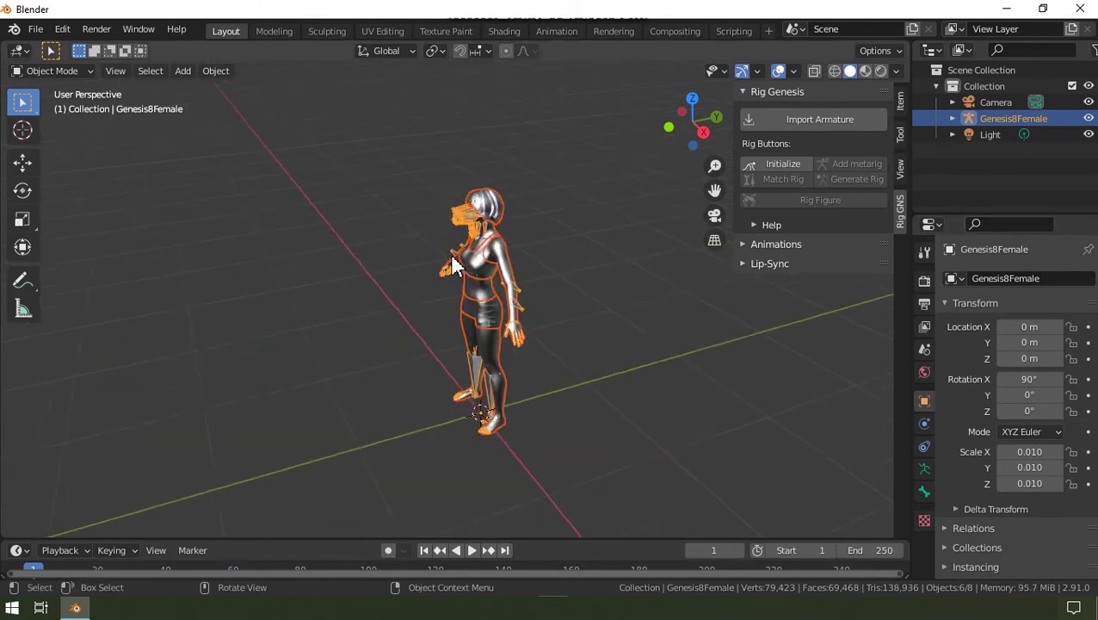
middle_click_drag(452, 258, 612, 229)
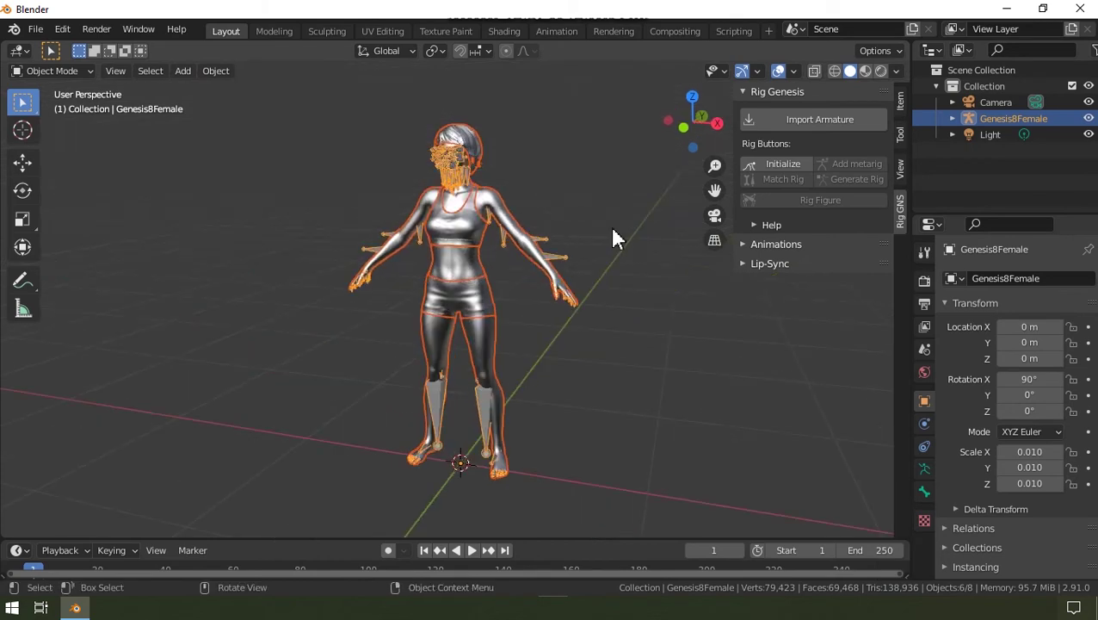
left_click(754, 168)
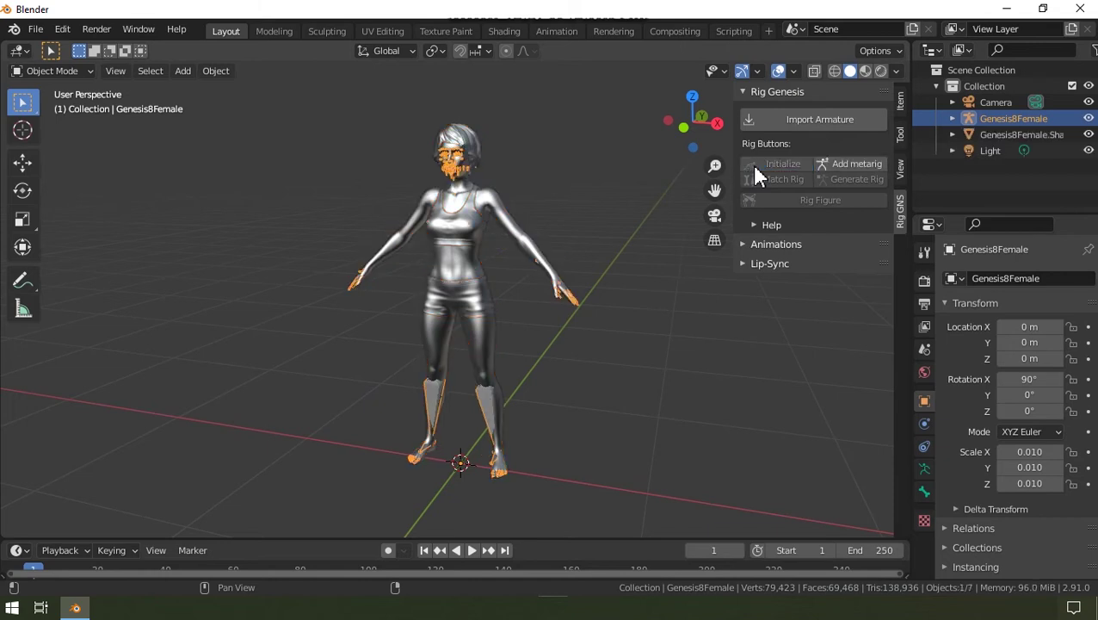
left_click(831, 163)
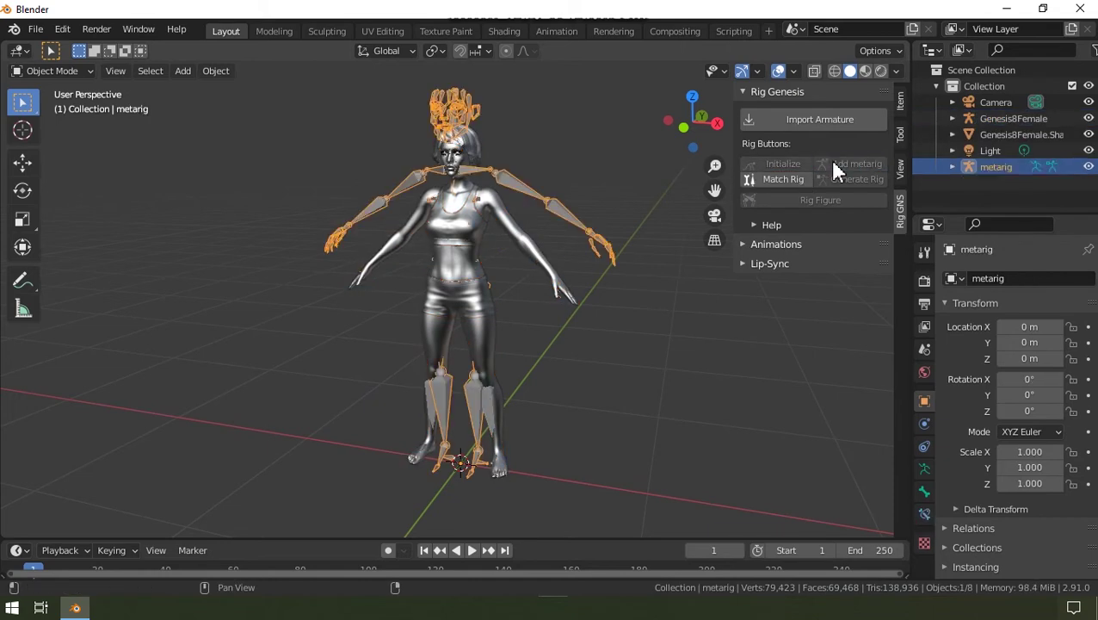
left_click(785, 179)
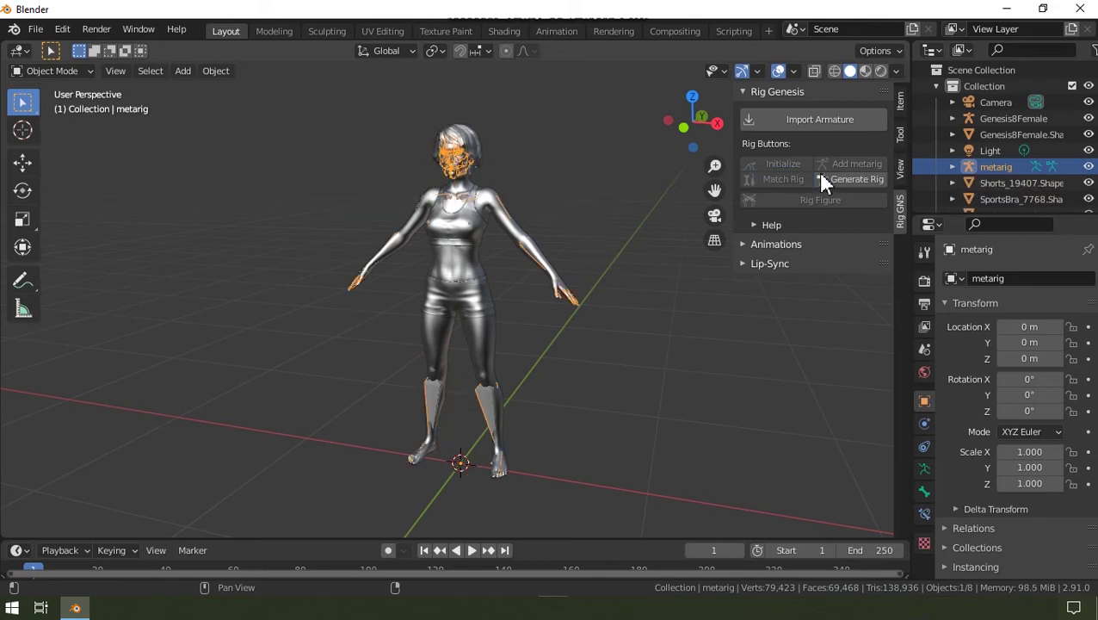
left_click(832, 178)
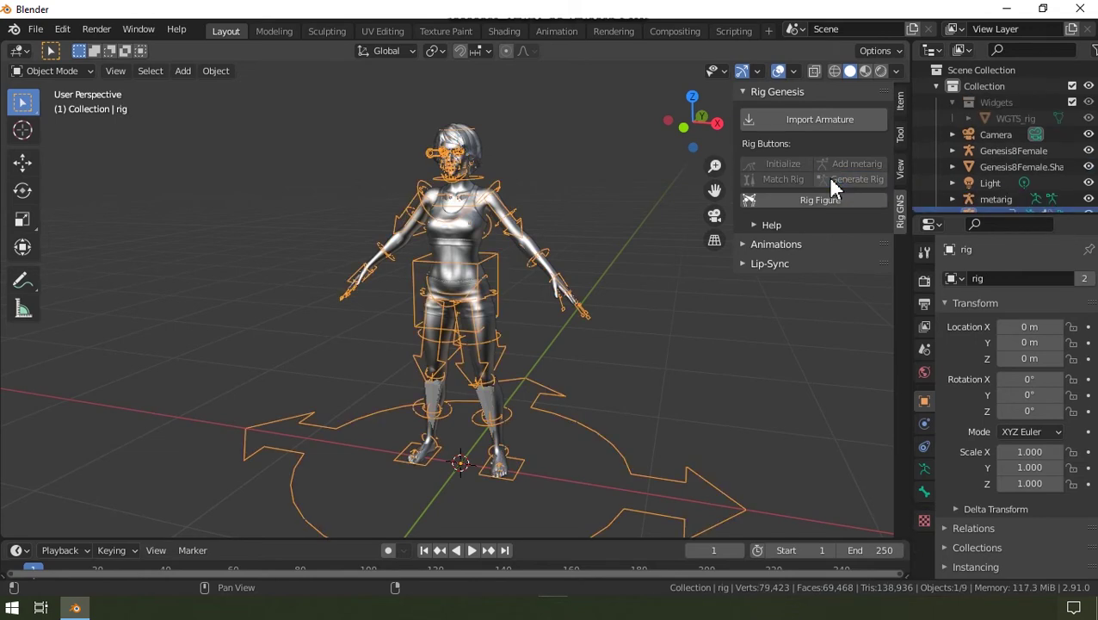
left_click(813, 200)
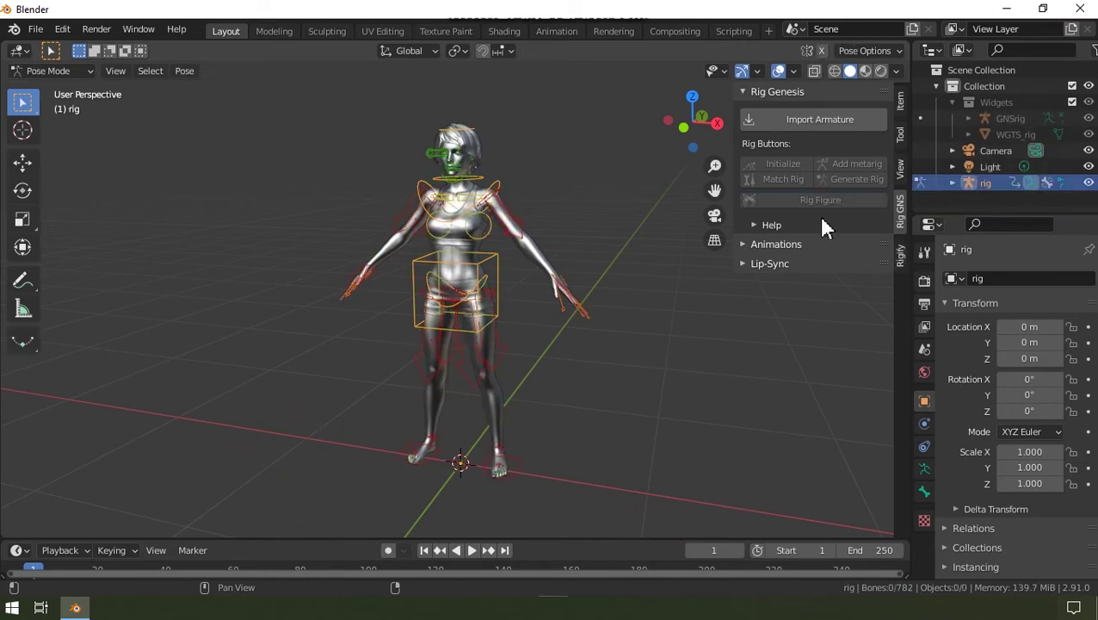
- Show the character's head in rendered viewport shading with Scene World off, hiding the overlays temporarily to check the render
scroll(437, 151, "up", 5)
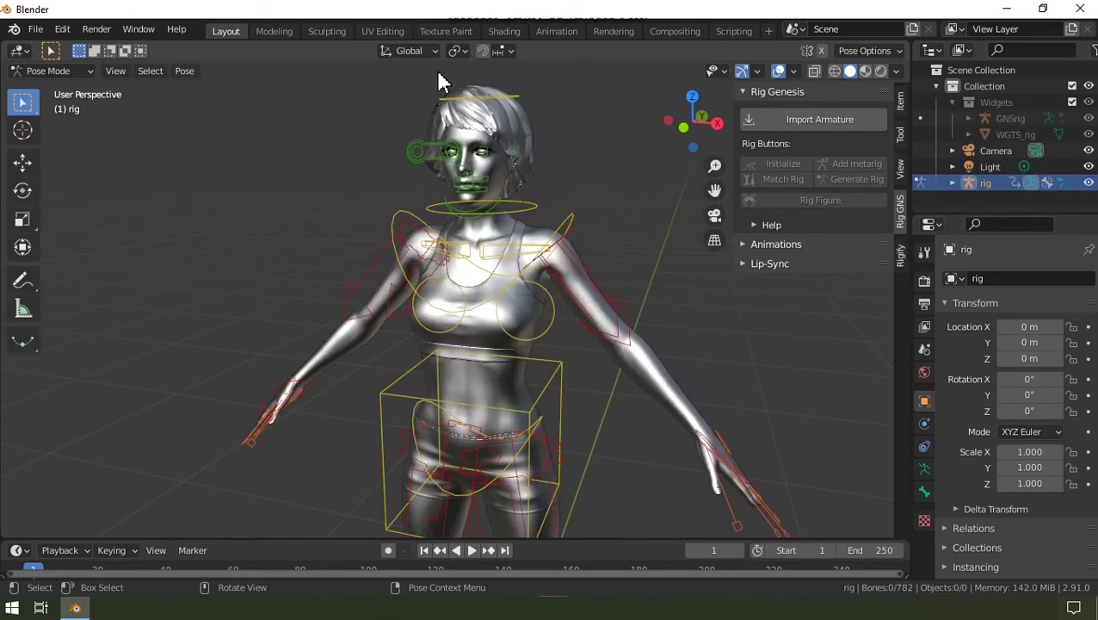
scroll(439, 93, "up", 4)
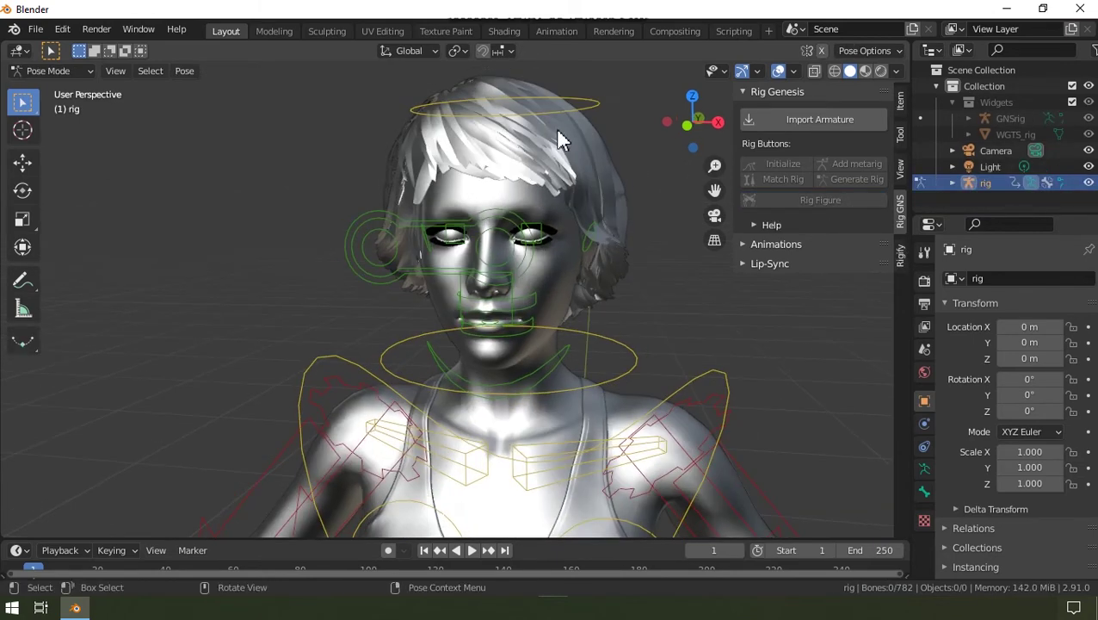
left_click(881, 70)
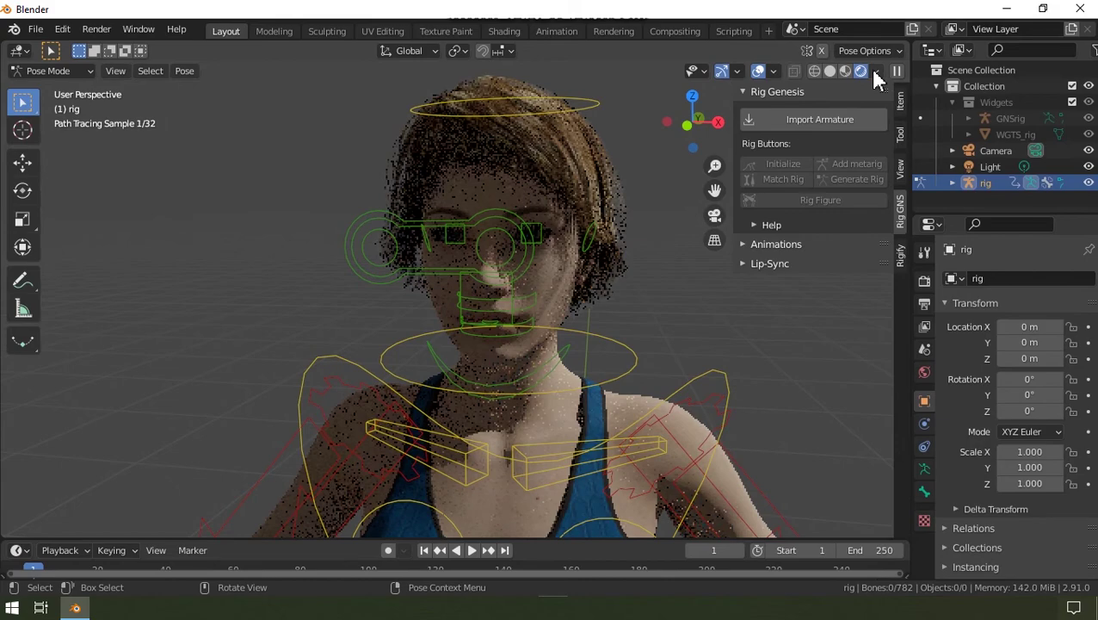
left_click(876, 71)
left_click(813, 169)
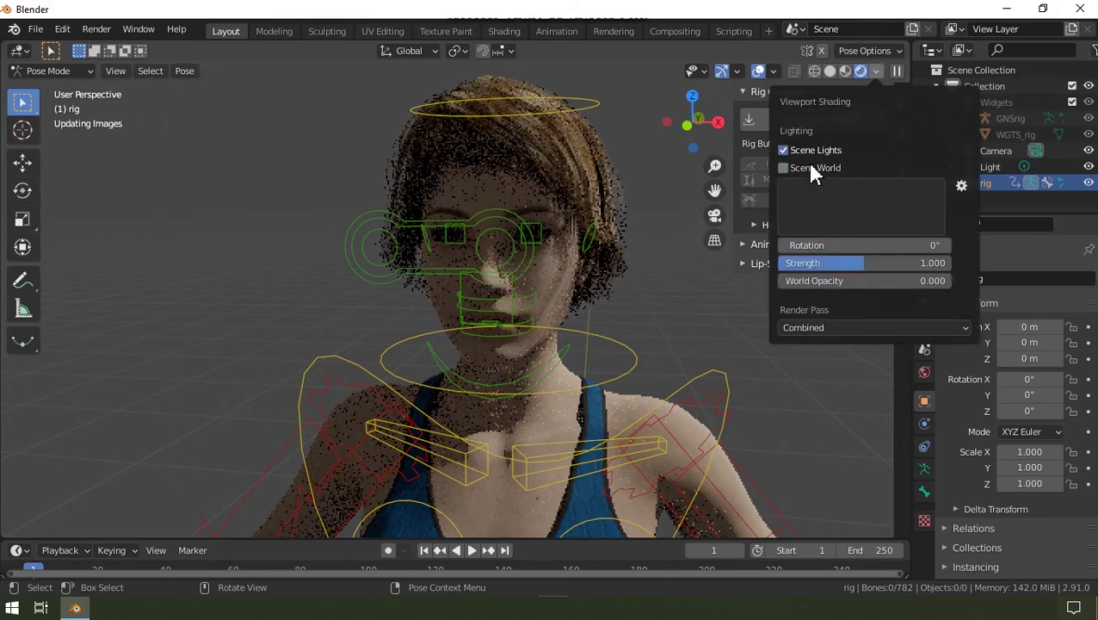
left_click(758, 71)
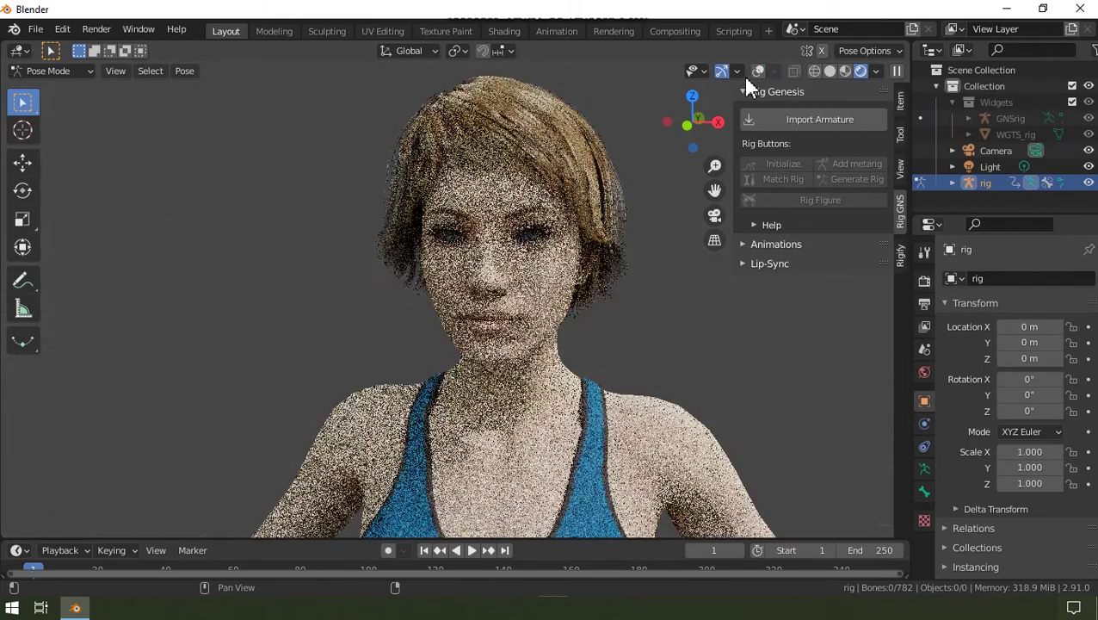
left_click(757, 71)
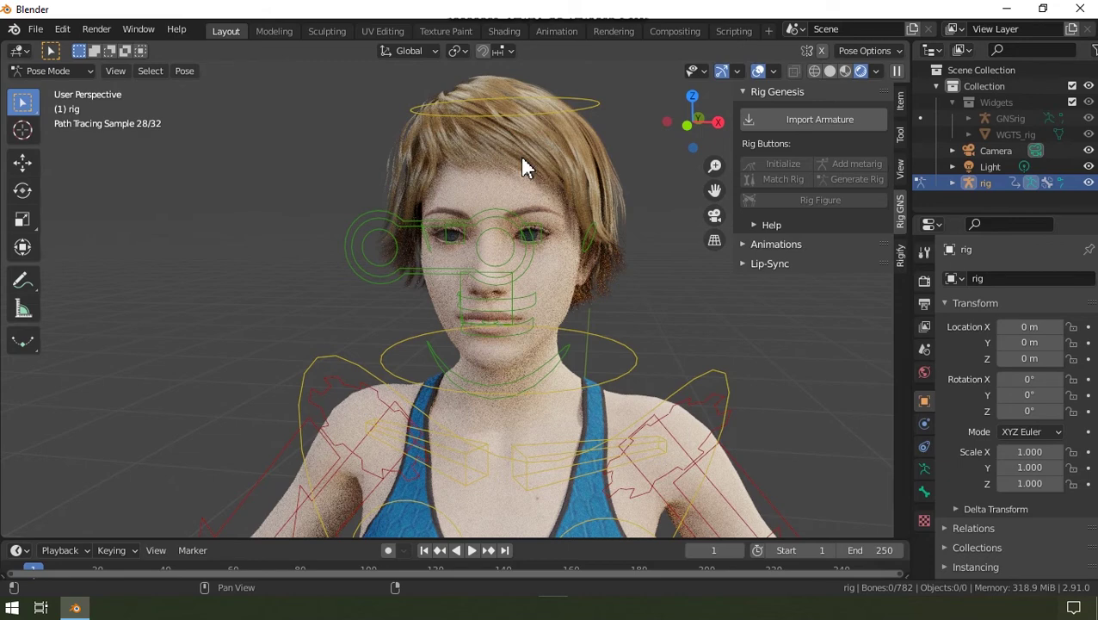
- Change the scene's render engine to Eevee
left_click(925, 281)
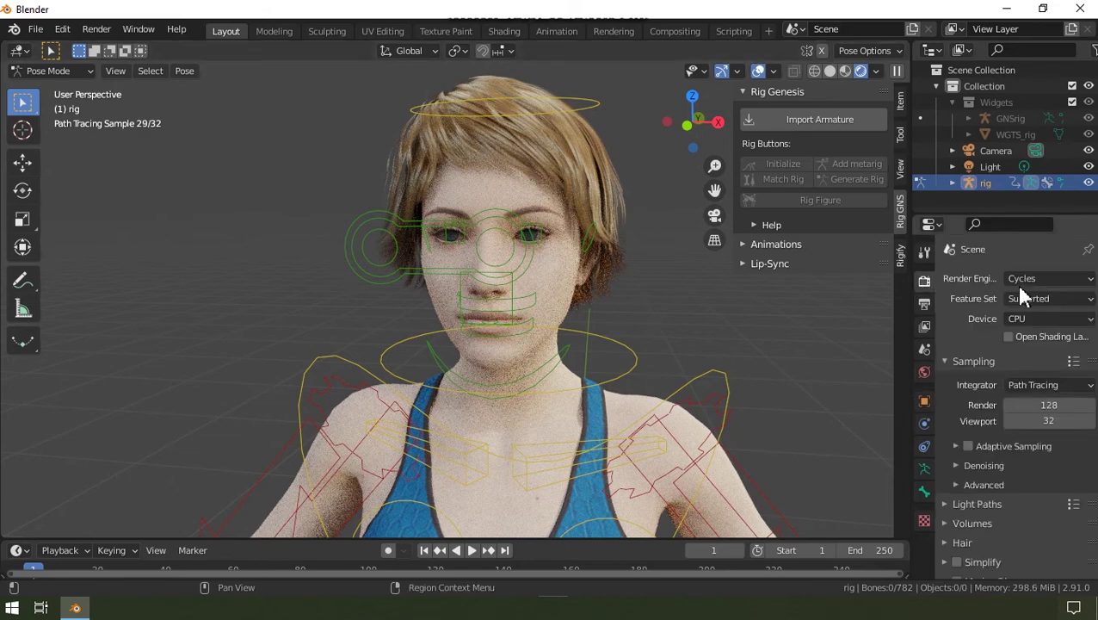
left_click(1018, 284)
left_click(1024, 298)
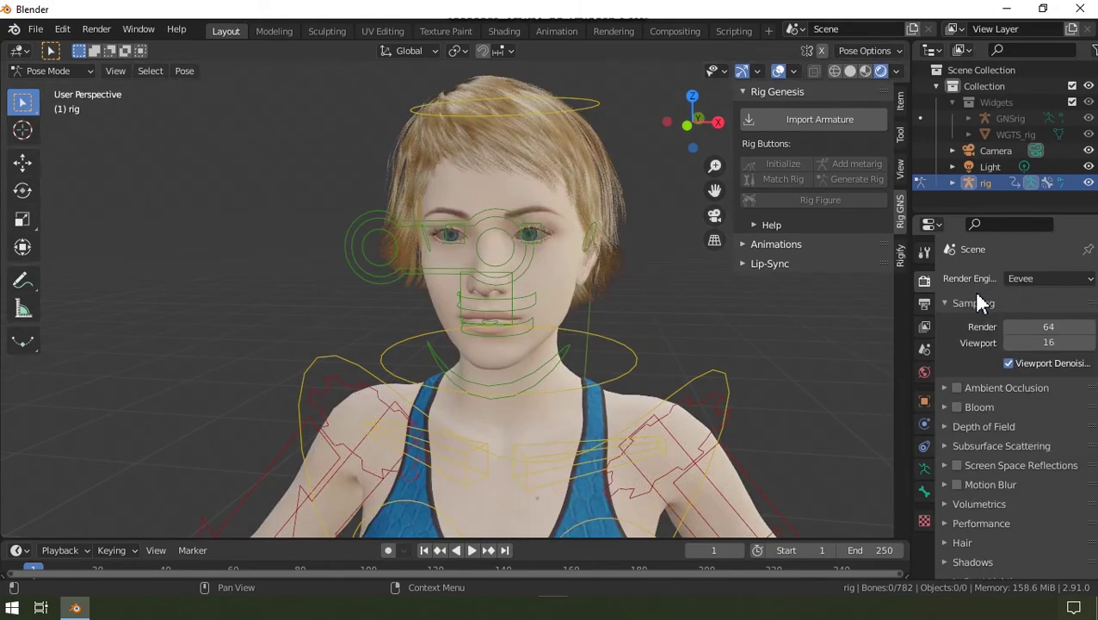
- Examine the character's face, eyes and hair up close from several angles in the Eevee viewport
scroll(479, 245, "up", 3)
scroll(476, 246, "down", 3)
middle_click_drag(475, 246, 515, 217)
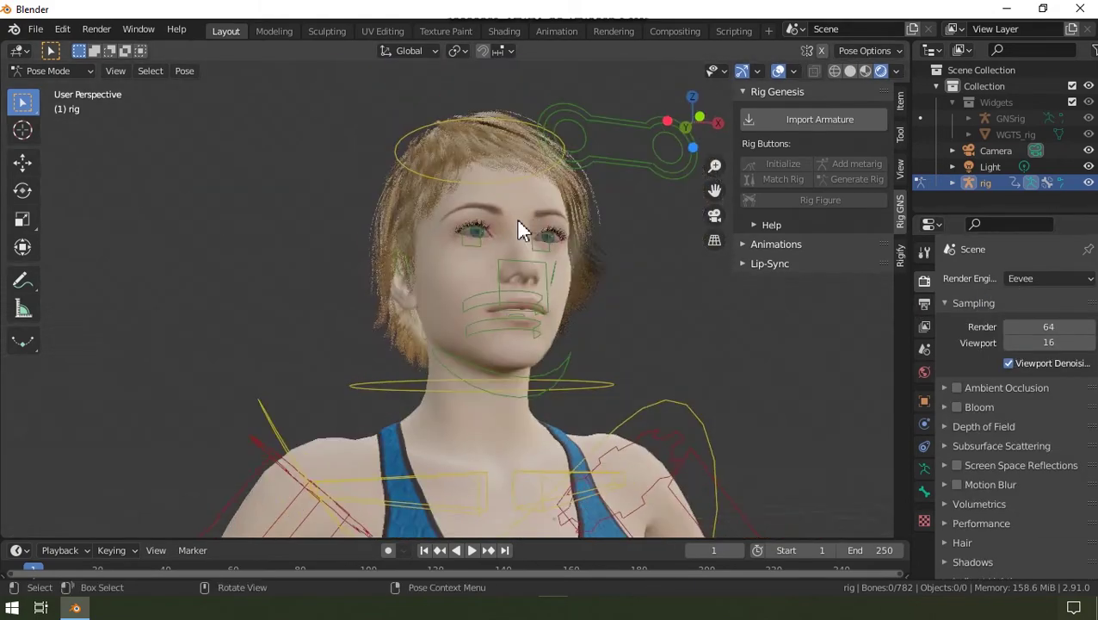
scroll(465, 237, "up", 5)
scroll(321, 276, "up", 2)
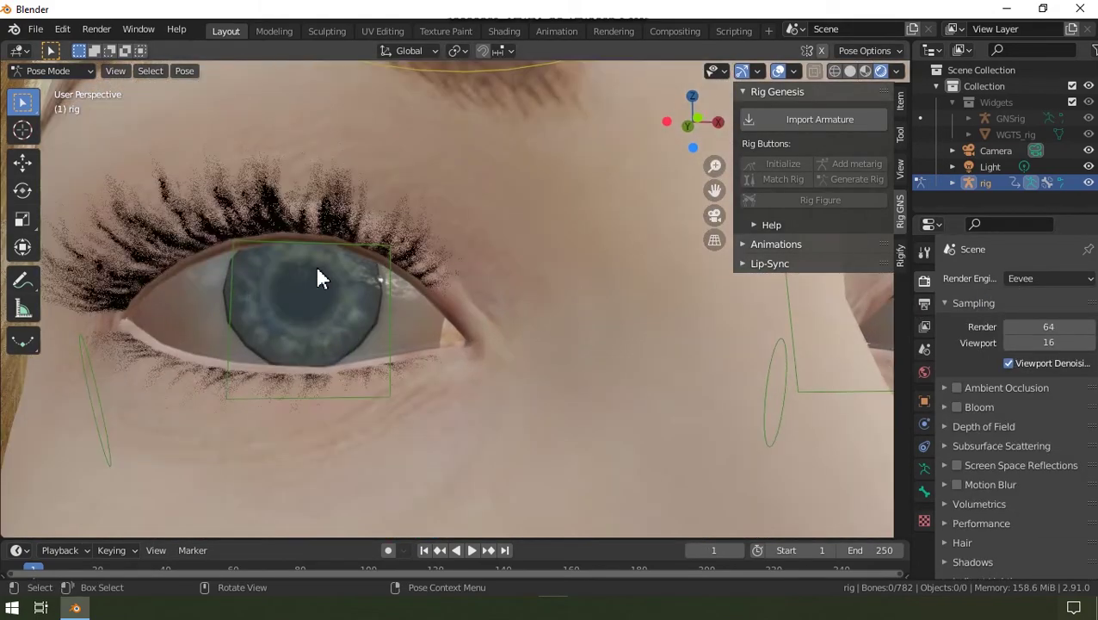
scroll(316, 265, "down", 4)
middle_click_drag(487, 295, 463, 275)
scroll(467, 205, "down", 7)
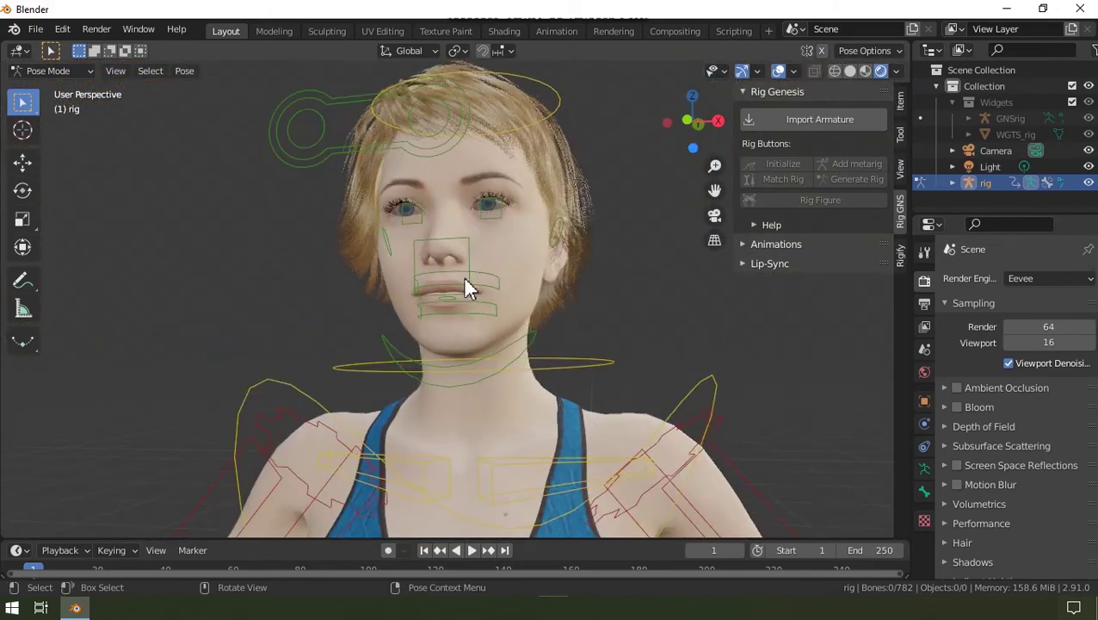
- Activate the Transform tool and select the rig's jaw_master control
left_click(22, 247)
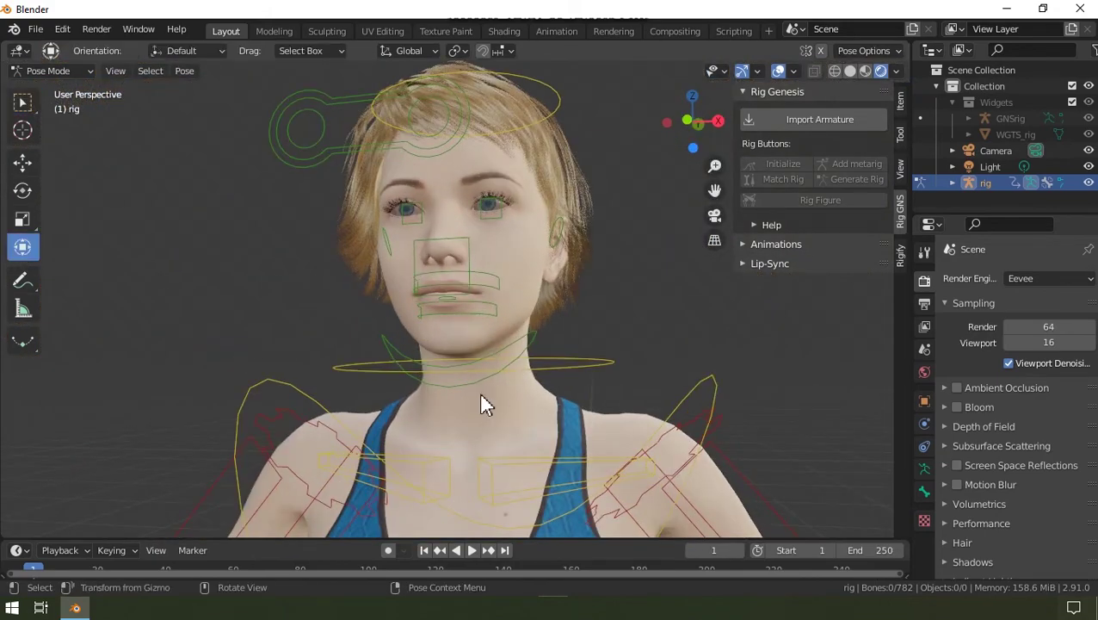
left_click(482, 359)
middle_click_drag(469, 352, 804, 60)
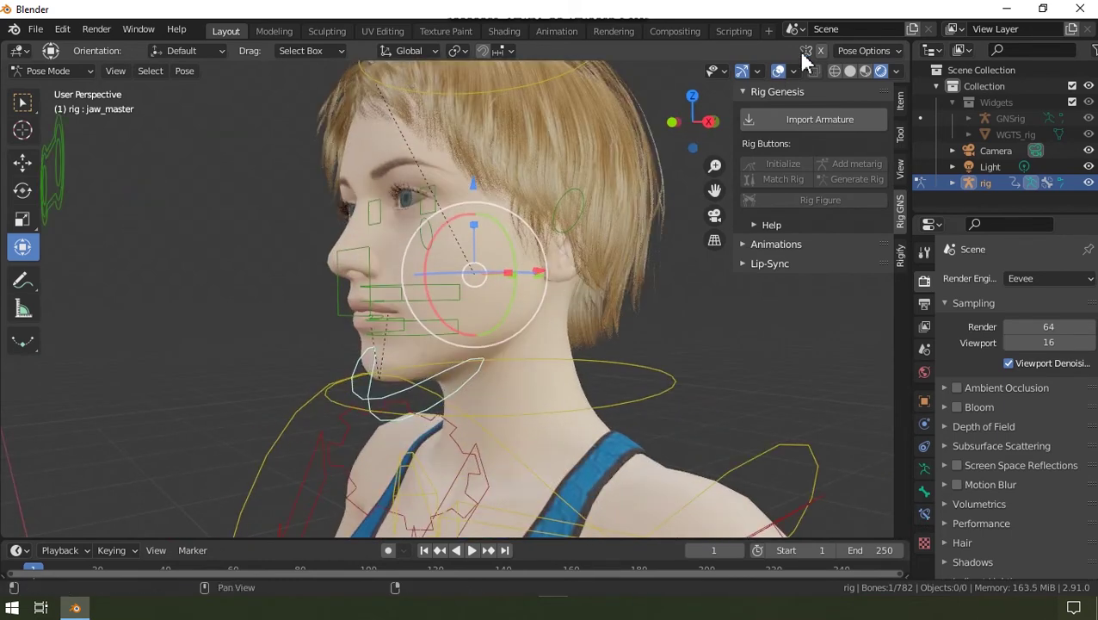
- Show the character in solid viewport shading with Texture color and MatCap lighting
left_click(850, 72)
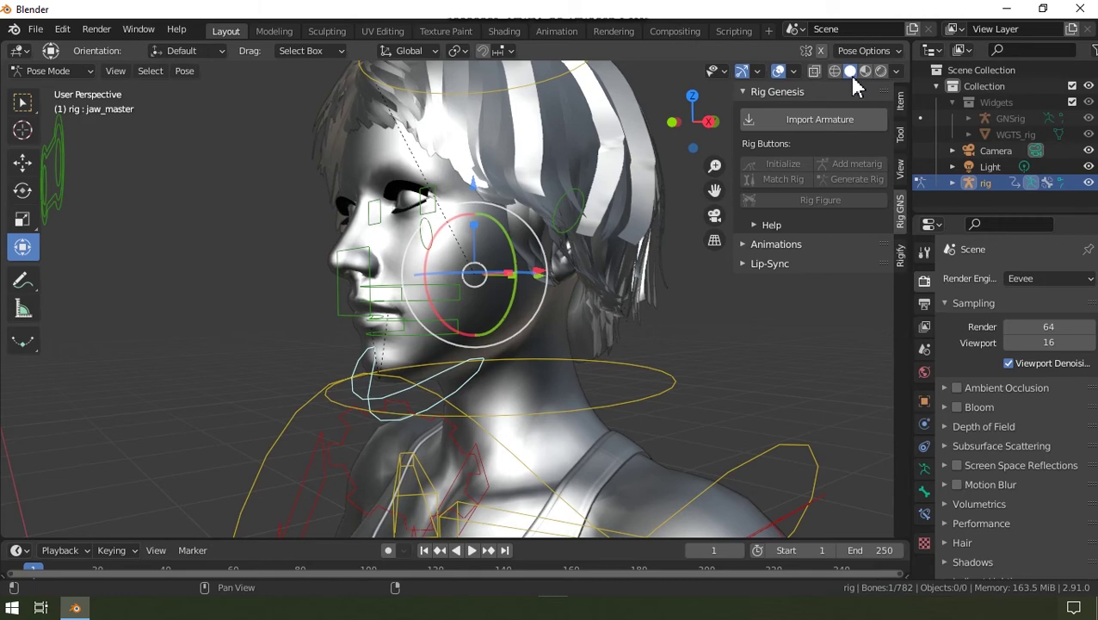
left_click(896, 73)
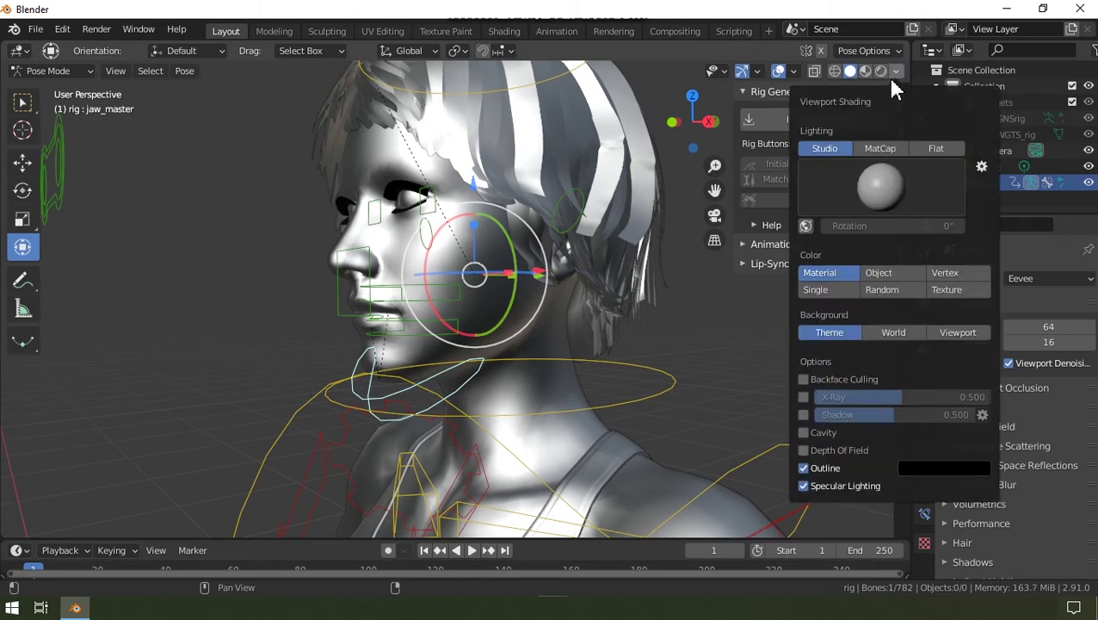
left_click(950, 291)
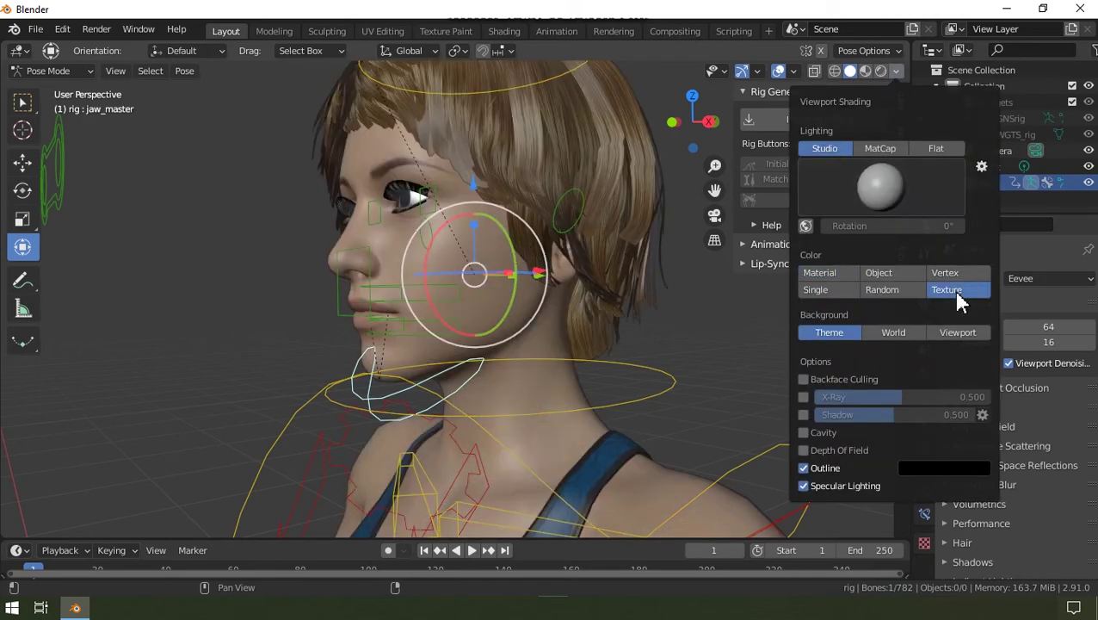
left_click(861, 151)
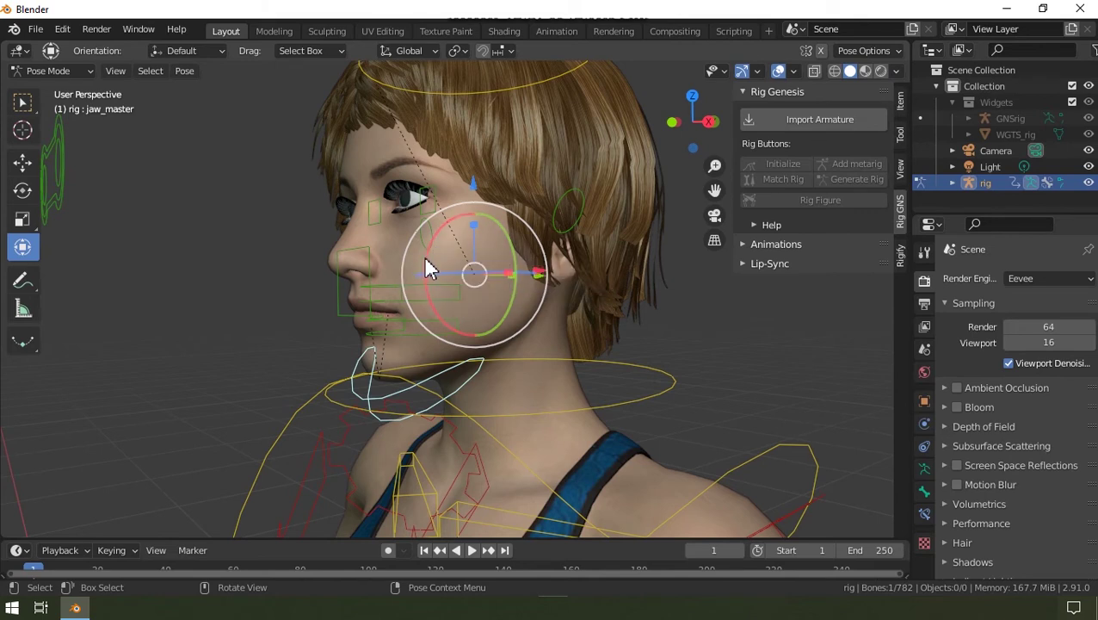
- Rotate the jaw control to open the mouth wide and pull the tongue_master control forward and down out of it
left_click_drag(428, 269, 416, 382)
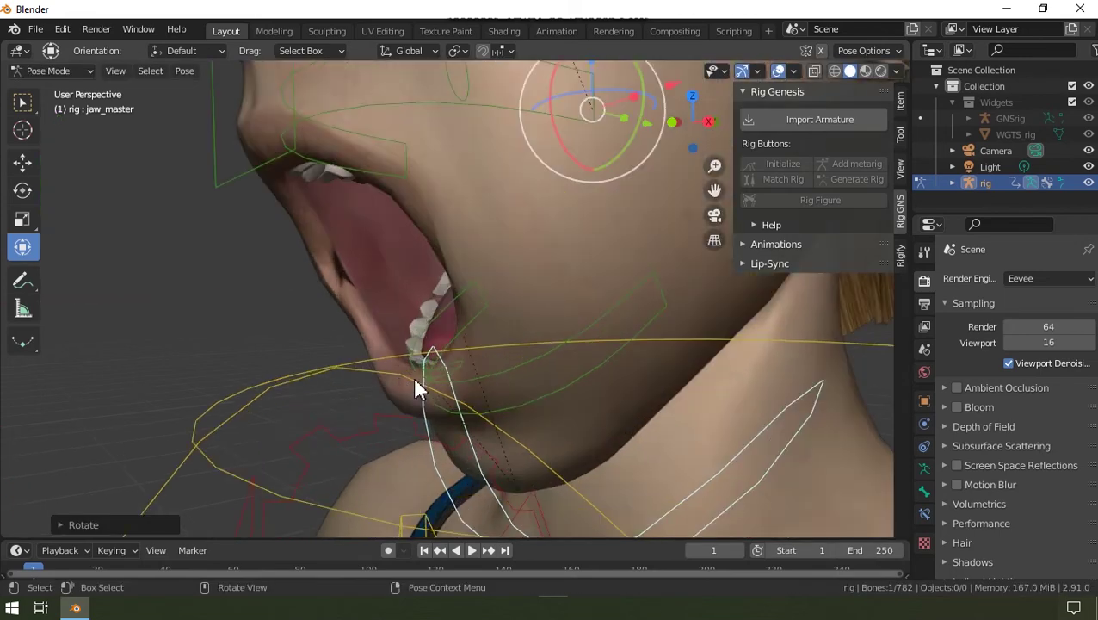
left_click(366, 350)
scroll(368, 353, "down", 2)
middle_click_drag(368, 355, 422, 353)
left_click(430, 352)
left_click_drag(454, 356, 379, 344)
left_click_drag(319, 325, 316, 382)
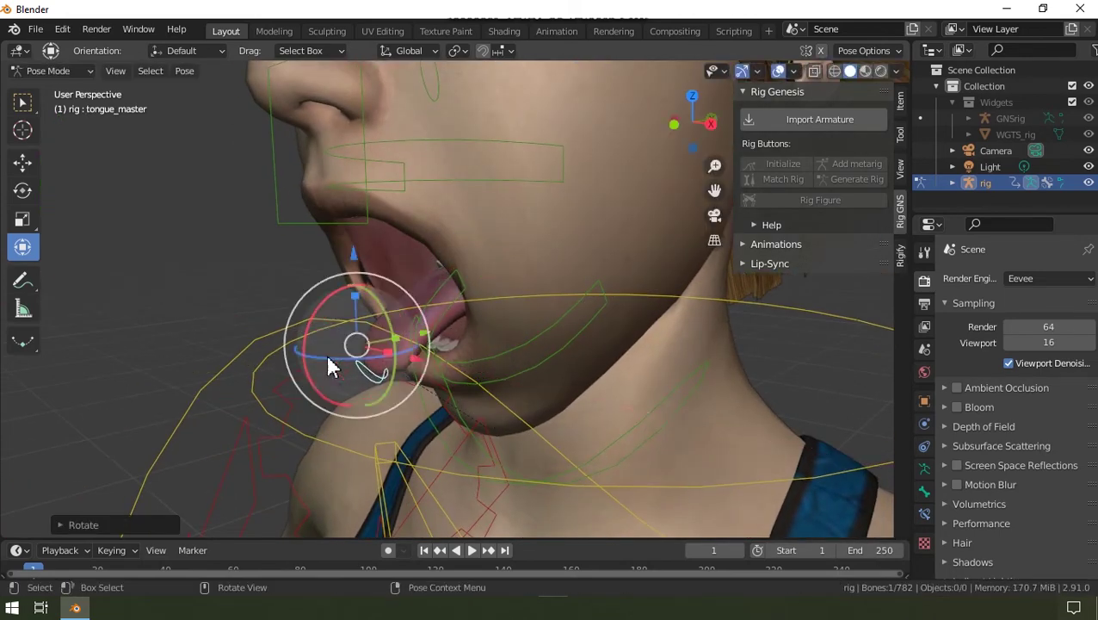
middle_click_drag(316, 381, 344, 336)
- Set the transform orientation to Normal and refine the tongue and face controls along their own axes
left_click(409, 51)
left_click(394, 132)
left_click_drag(385, 427, 398, 474)
middle_click_drag(400, 259, 456, 208)
left_click(430, 199)
left_click_drag(364, 93, 369, 132)
- Show the Face (Primary) rig layer and adjust its facial controls symmetrically with X-axis mirror enabled
left_click(900, 101)
scroll(826, 215, "down", 2)
left_click(762, 368)
left_click(449, 281)
left_click(820, 50)
left_click_drag(456, 289, 462, 228)
middle_click_drag(430, 258, 451, 271)
left_click(335, 331)
mouse_move(366, 260)
left_mouse_down()
mouse_move(363, 248)
mouse_move(370, 265)
left_mouse_up()
scroll(410, 262, "down", 5)
scroll(422, 191, "up", 5)
- Close both eyelids by lowering the left upper lid's middle control, lid.T.L.002
left_click(451, 160)
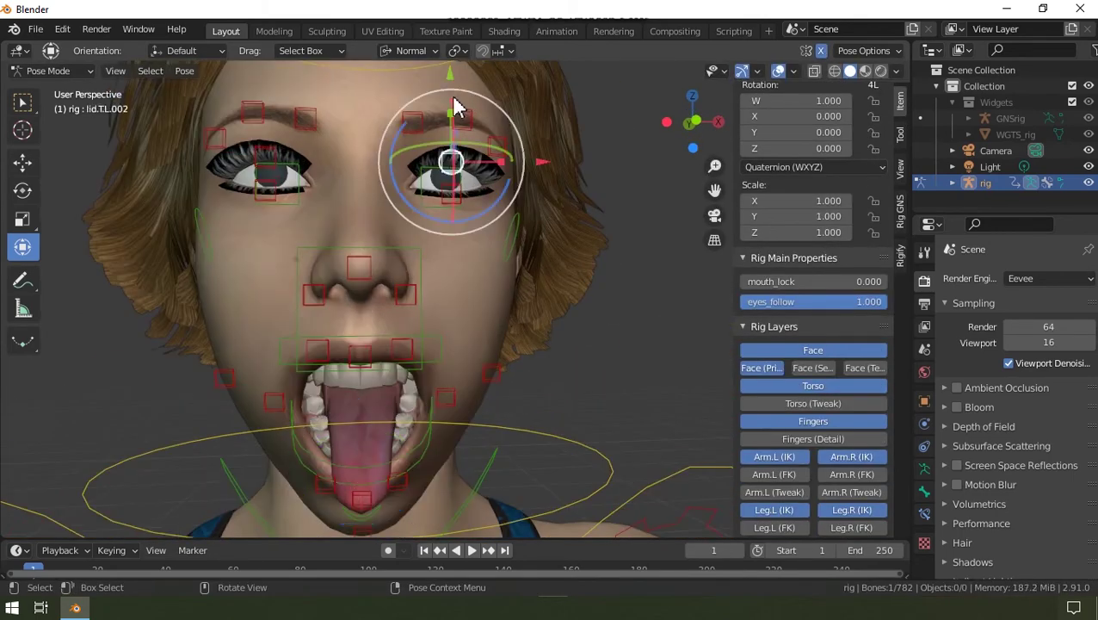
left_click_drag(451, 85, 449, 146)
scroll(449, 288, "down", 2)
- Raise both eyebrows by moving the right brow controls brow.T.R.002 and brow.T.R.003 upward
left_click(301, 152)
scroll(329, 331, "down", 3)
scroll(314, 207, "up", 3)
left_click_drag(324, 176, 329, 118)
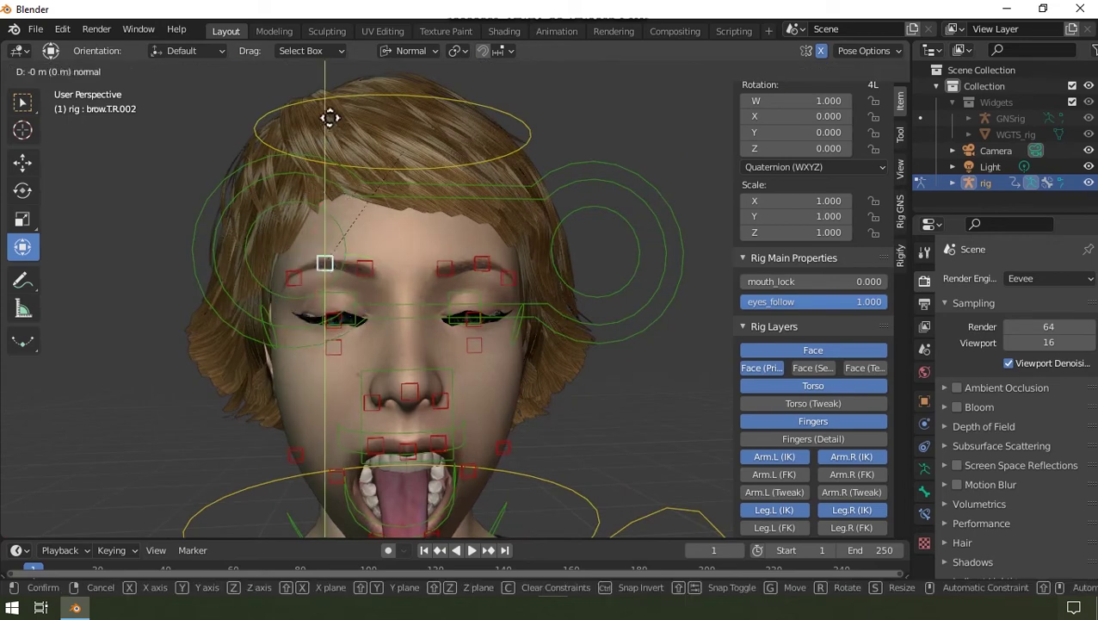
left_click(332, 141)
left_click(363, 233)
key("g")
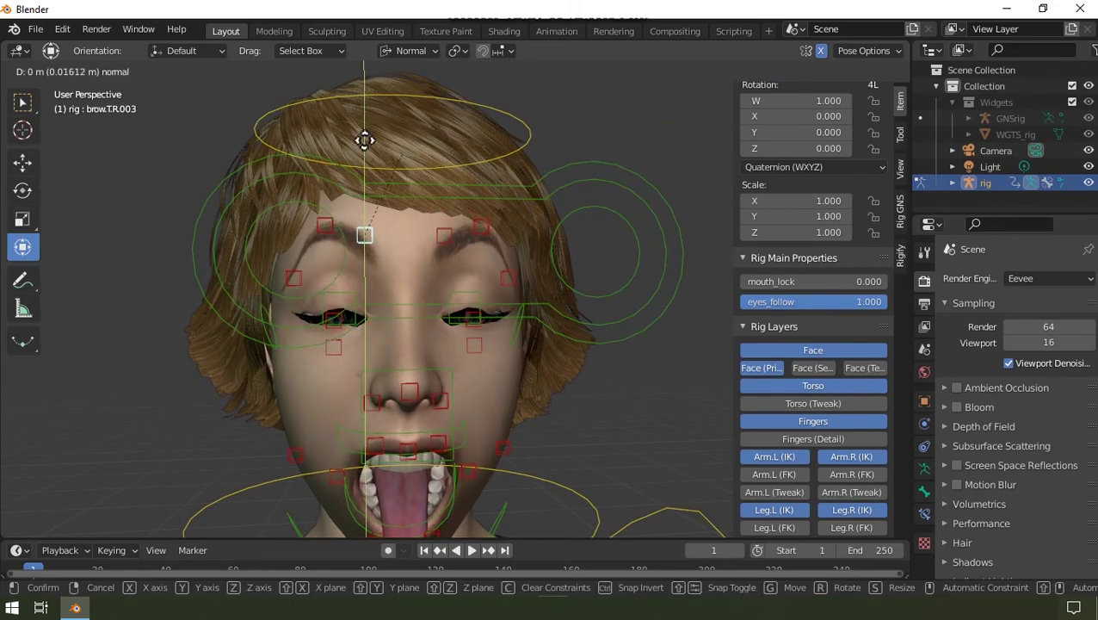
left_click_drag(365, 139, 365, 130)
- Curl the fingers of both hands into fists by scaling down and rotating the finger controls
mouse_move(516, 361)
middle_mouse_down()
mouse_move(331, 381)
mouse_move(507, 361)
middle_mouse_up()
scroll(413, 284, "down", 5)
scroll(584, 255, "up", 6)
left_click_drag(584, 257, 455, 198)
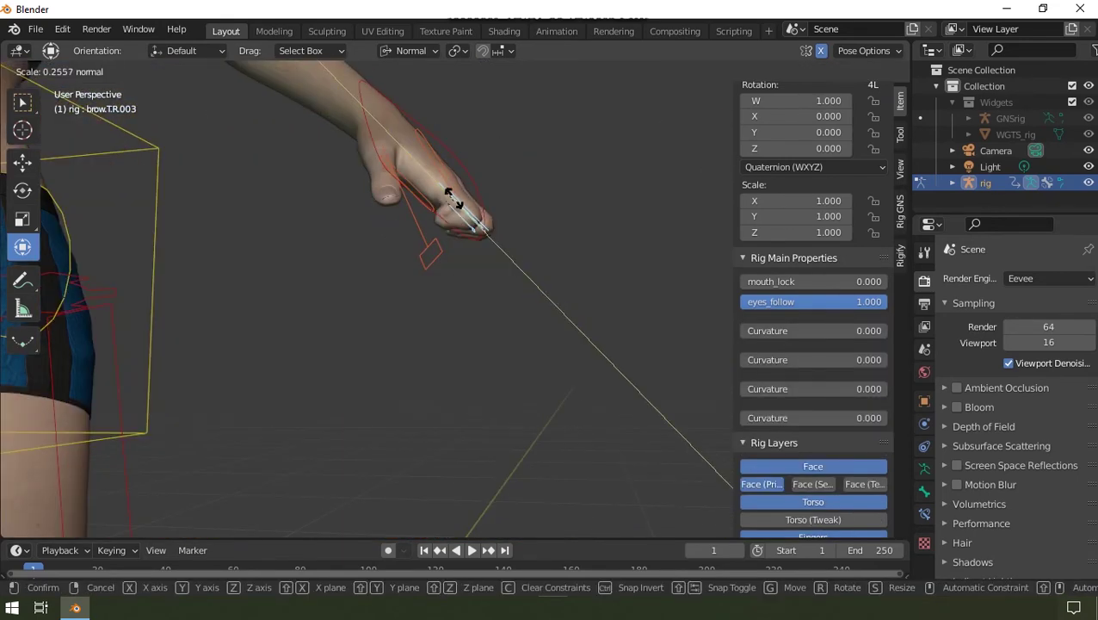
left_click(509, 176)
key("r")
mouse_move(450, 242)
left_mouse_down()
mouse_move(439, 234)
mouse_move(431, 252)
left_mouse_up()
- Pose the feet by rotating the left foot's controls
scroll(431, 252, "down", 6)
middle_click_drag(431, 252, 312, 227)
middle_click_drag(433, 508, 531, 348, "shift")
scroll(531, 347, "up", 6)
left_click(487, 335)
left_click_drag(431, 316, 417, 369)
middle_click_drag(417, 369, 503, 374)
left_click(500, 378)
scroll(482, 435, "down", 4)
- Rotate the left thigh_ik control about 27° around its own axis to turn the knee
left_click(428, 95)
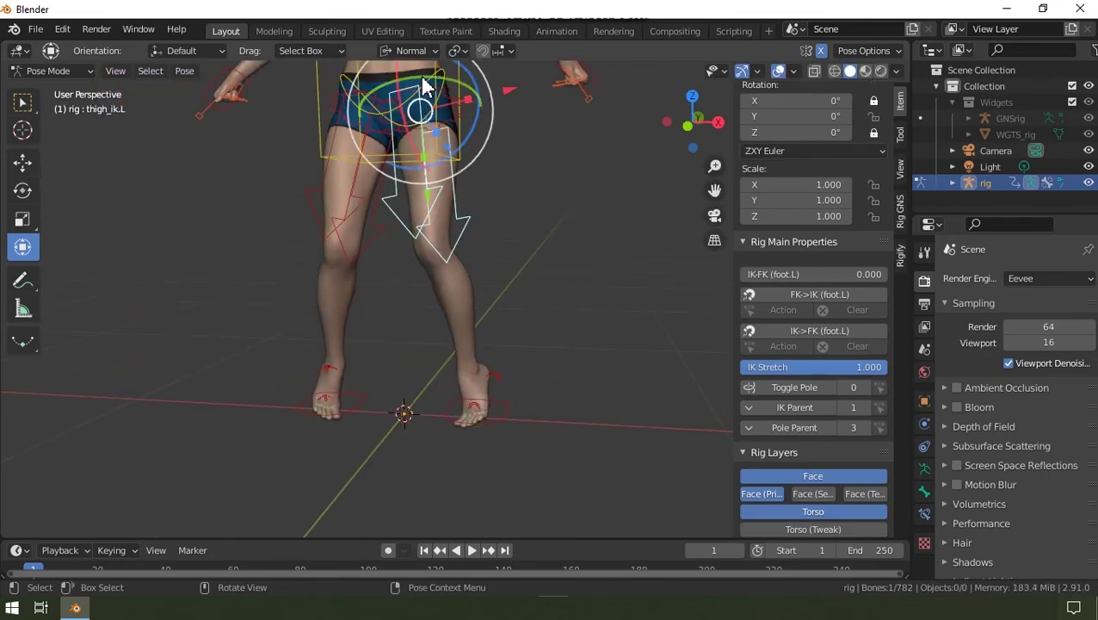
key("r")
right_click(456, 220)
left_click_drag(421, 82, 401, 76)
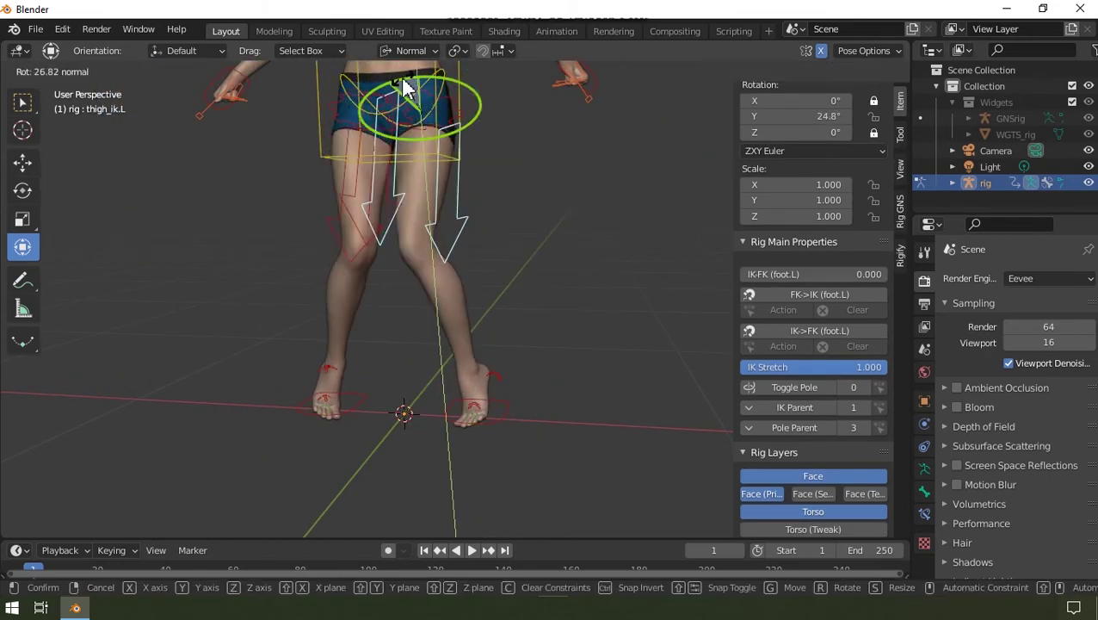
middle_click_drag(525, 123, 449, 128)
- Lower the torso control about 0.6 m in the right side view to put the character into a crouch
left_click(444, 131)
key("KP_3")
key("g")
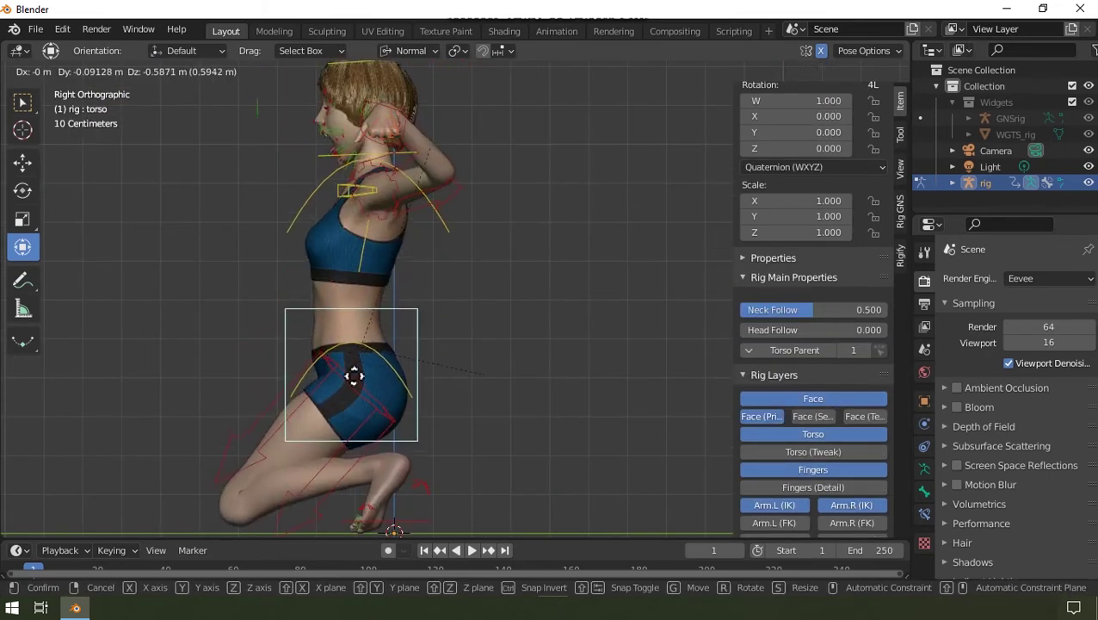
left_click(399, 365)
- Rotate the leg control to spread the crouching character's knees apart
middle_click_drag(236, 414, 411, 446)
left_click(412, 443)
left_click_drag(331, 415, 293, 391)
- Rotate the left foot_spin_ik control about 61° around its vertical axis to turn the feet
middle_click_drag(348, 396, 417, 456)
left_click(417, 465)
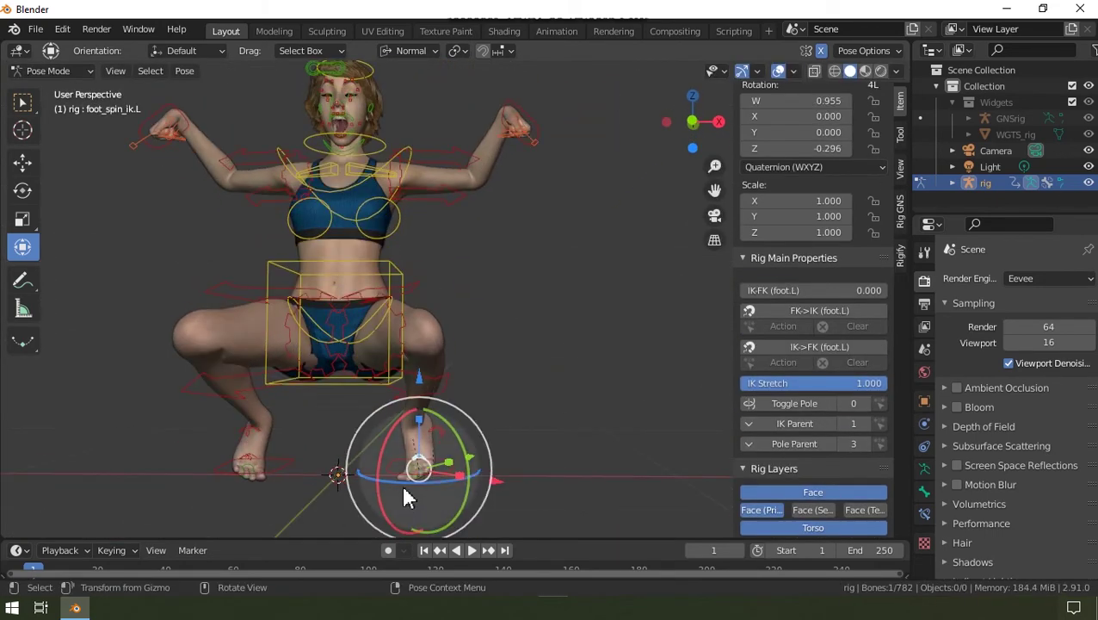
key("r")
left_click(293, 338)
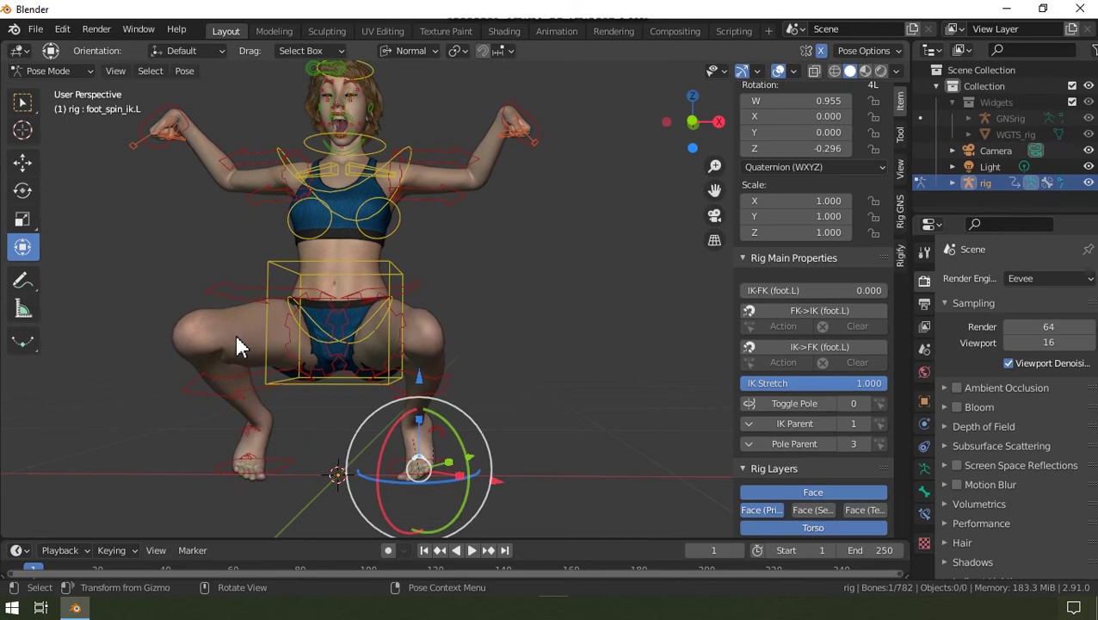
key("r")
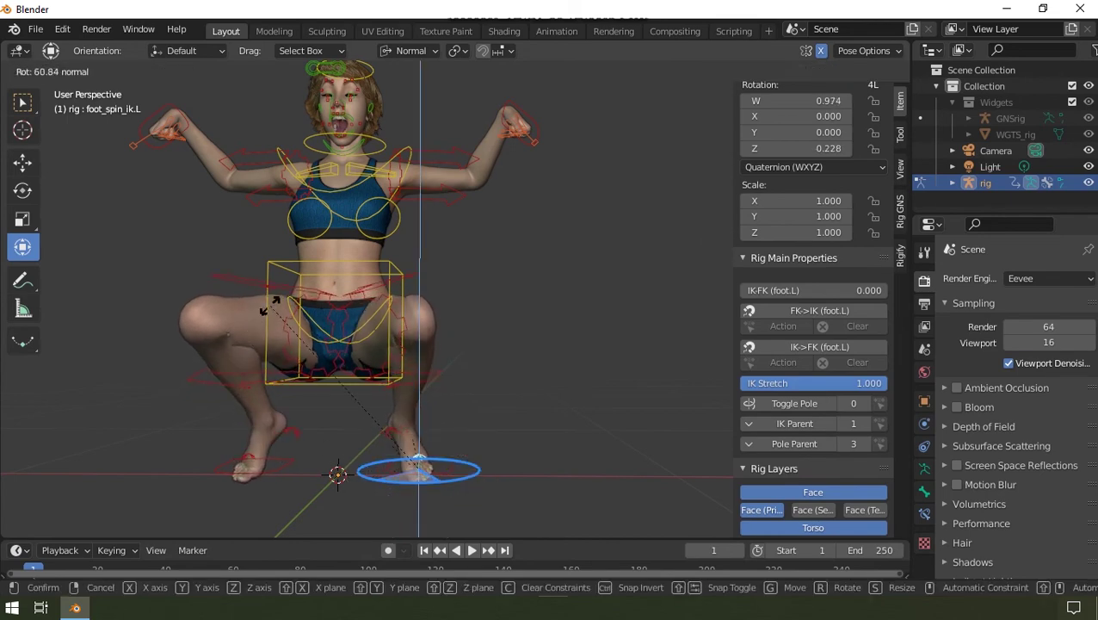
left_click(269, 313)
left_click(268, 312)
- Shift the crouched body in the right side view and bend the chest control forward
middle_click_drag(267, 312, 147, 300, "alt")
key("g")
left_click_drag(332, 317, 323, 317)
left_click(411, 209)
left_click_drag(364, 249, 312, 172)
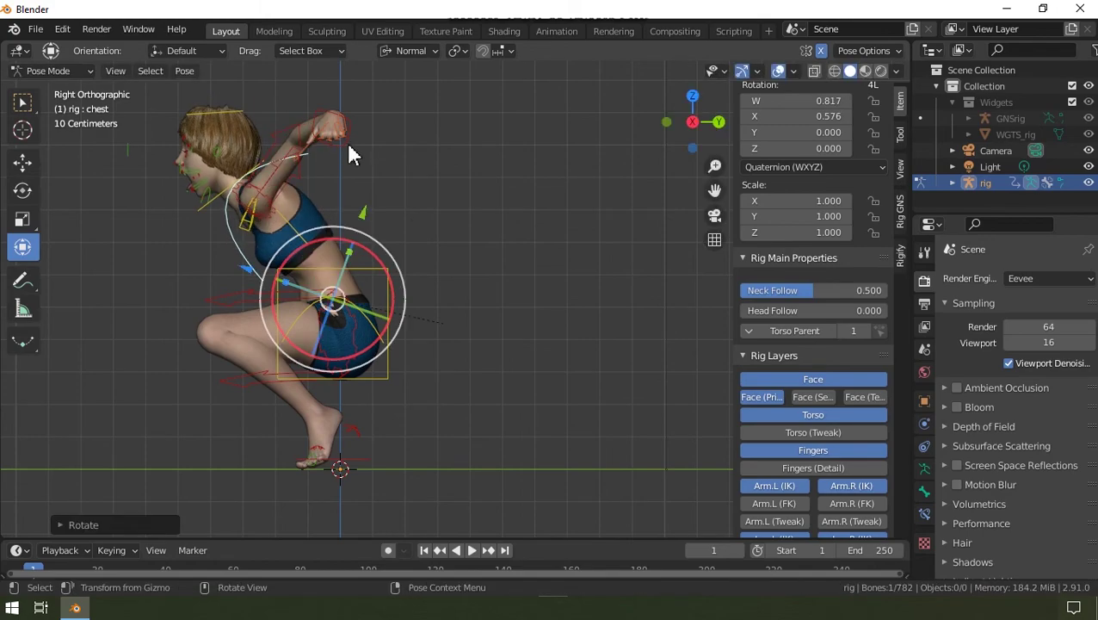
- Bring both hands down between the knees by moving the left hand_ik control, and refine its placement
left_click(347, 142)
middle_click_drag(362, 150, 585, 199)
key("g")
left_click(291, 375)
scroll(345, 355, "up", 2)
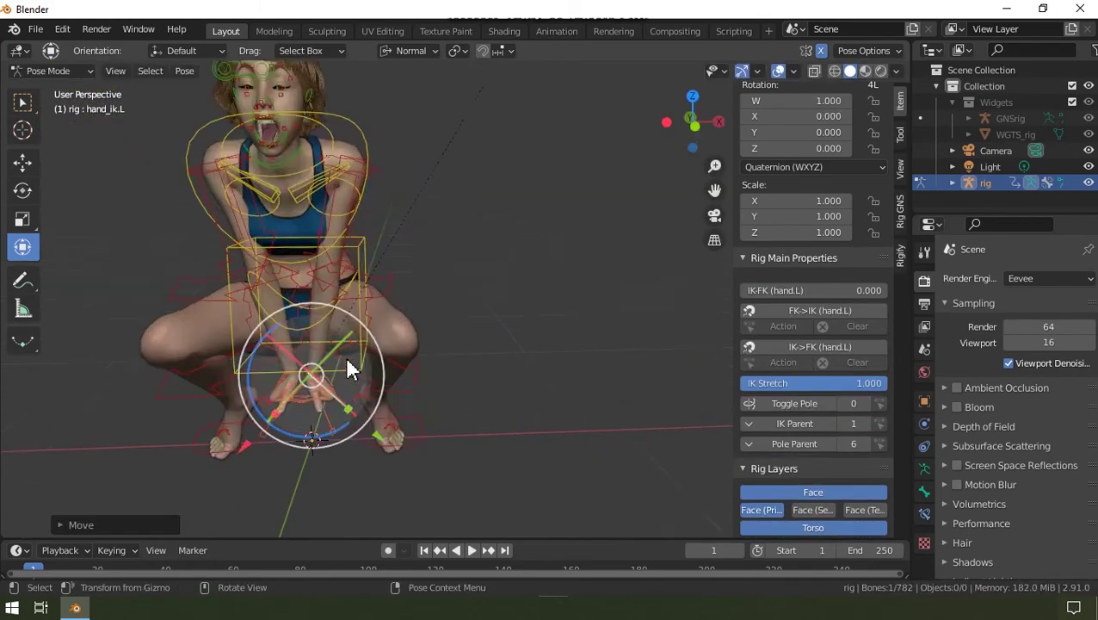
middle_click_drag(345, 355, 215, 359)
left_click_drag(184, 358, 95, 323)
middle_click_drag(277, 301, 404, 284)
- Open the eyes wide by moving the left eye's eyelid controls apart
scroll(361, 215, "up", 2)
middle_click_drag(349, 78, 215, 191, "shift")
scroll(327, 194, "up", 3)
left_click(336, 193)
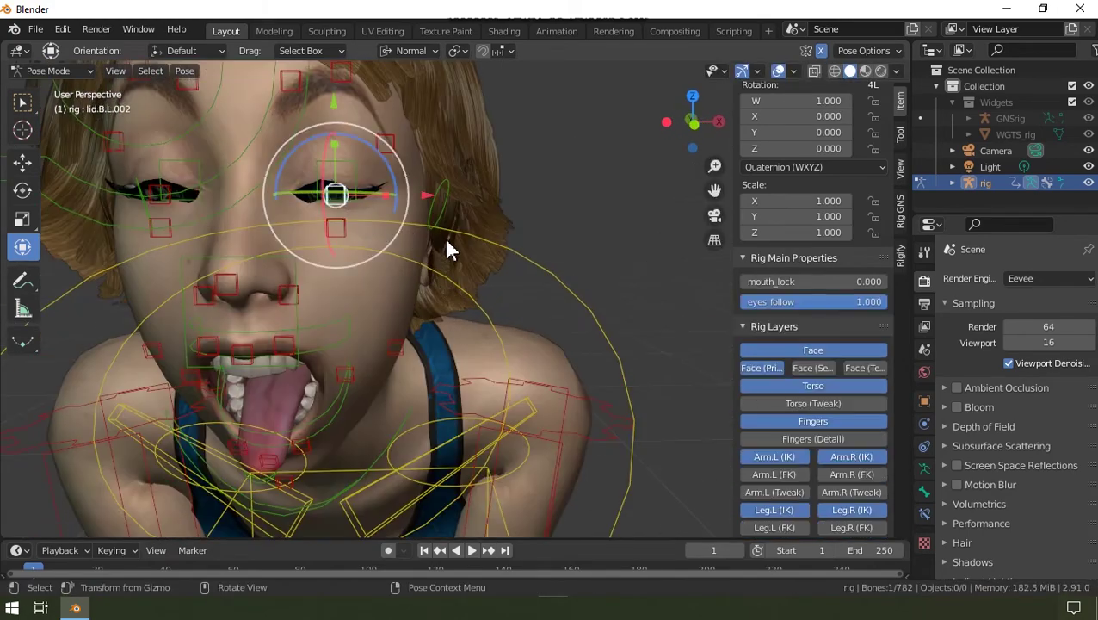
left_click(336, 226)
left_click_drag(341, 148, 342, 508)
middle_click_drag(345, 404, 351, 335)
- Move the eyes control in front of the face to redirect the character's gaze
scroll(351, 336, "down", 6)
scroll(351, 335, "up", 4)
left_click(332, 270)
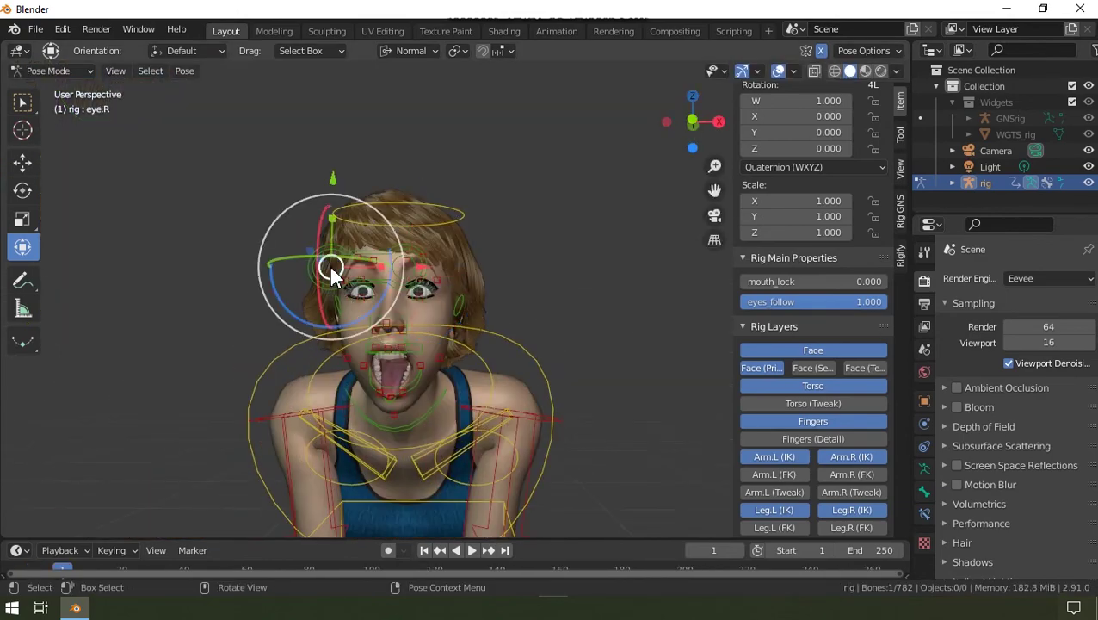
left_click(323, 248)
key("g")
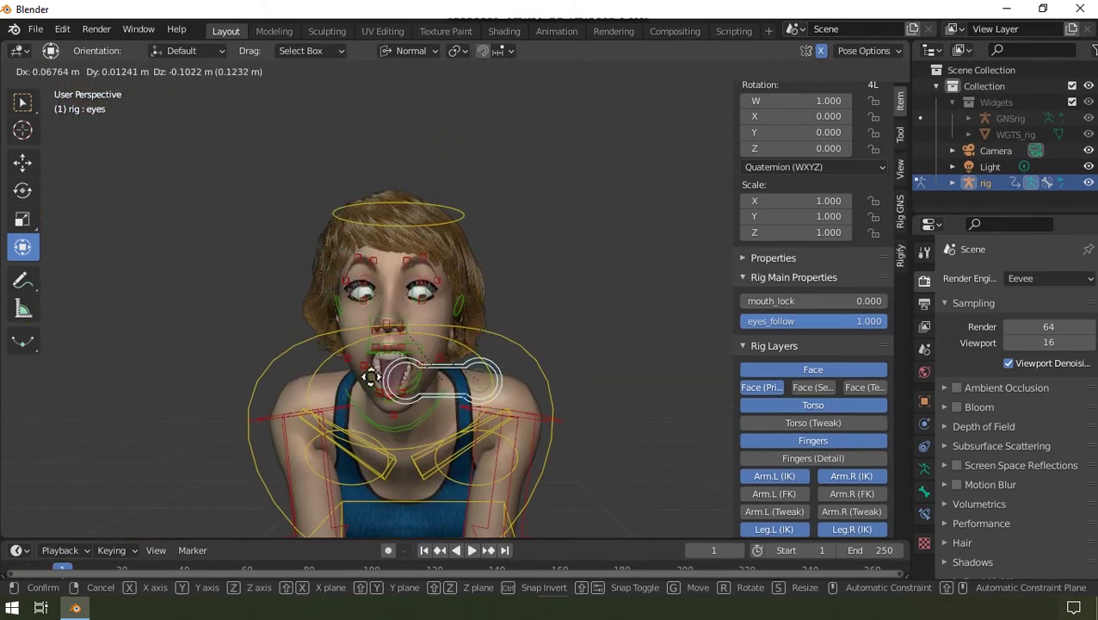
left_click(362, 305)
- Check the crouched pose and facial expression in rendered shading with the overlays and gizmos hidden
middle_click_drag(550, 353, 436, 387)
left_click(405, 373)
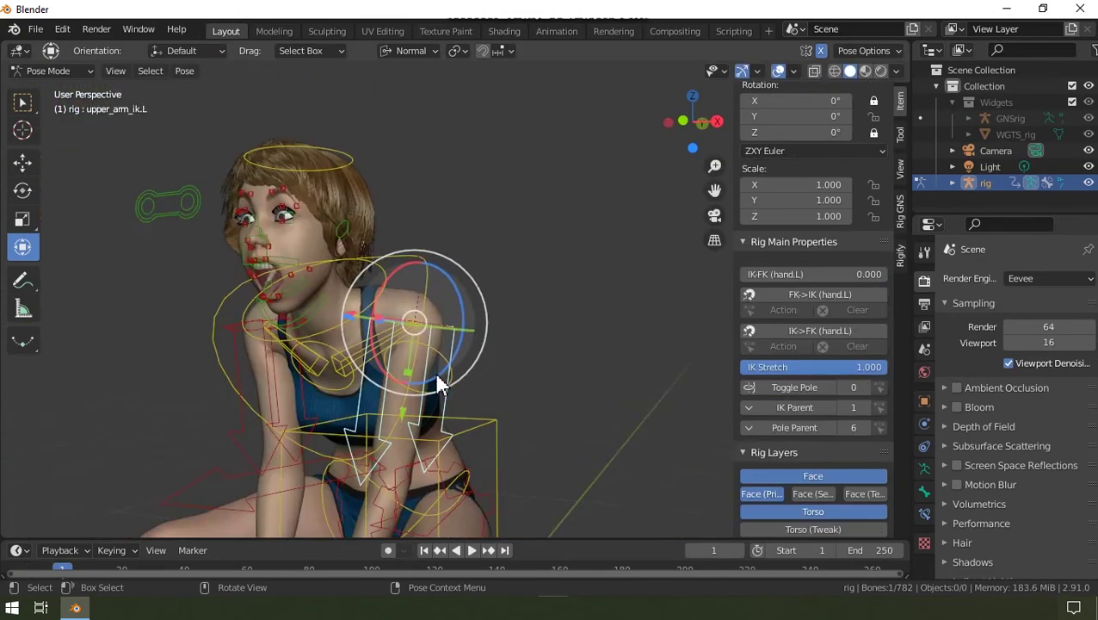
scroll(436, 387, "down", 5)
middle_click_drag(250, 284, 352, 284)
scroll(353, 284, "up", 2)
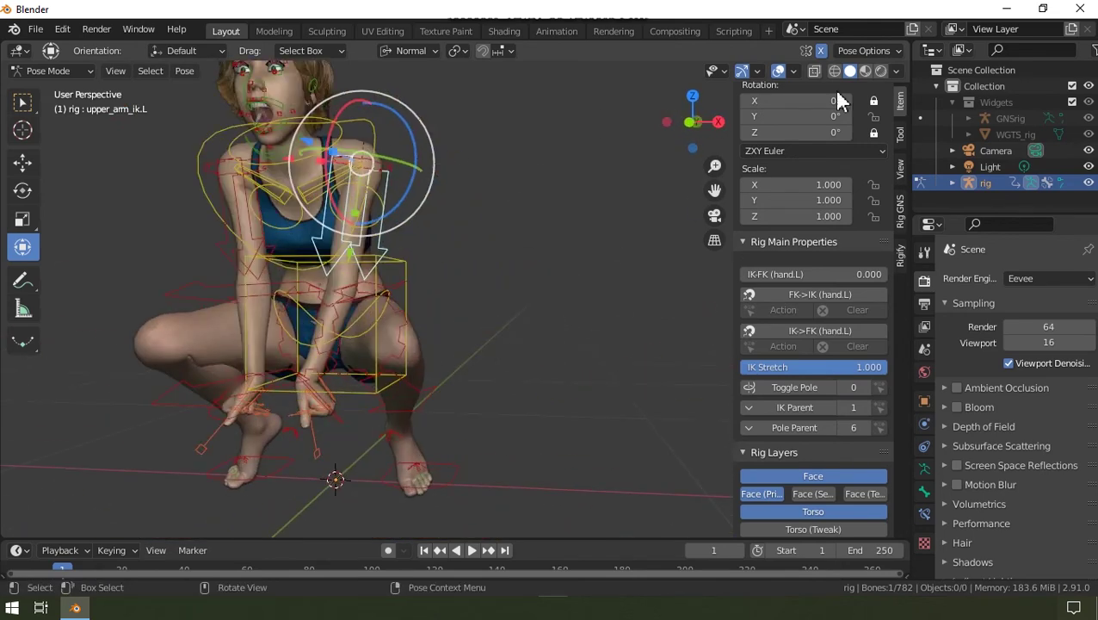
left_click(880, 71)
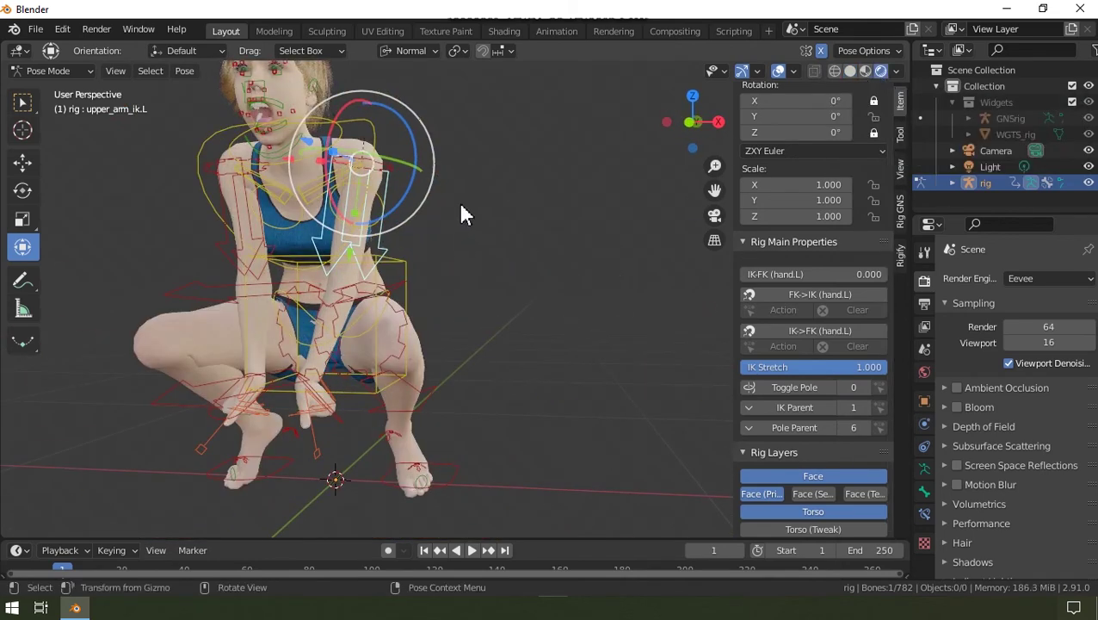
left_click(777, 72)
scroll(640, 91, "down", 3)
left_click(741, 72)
scroll(373, 112, "up", 9)
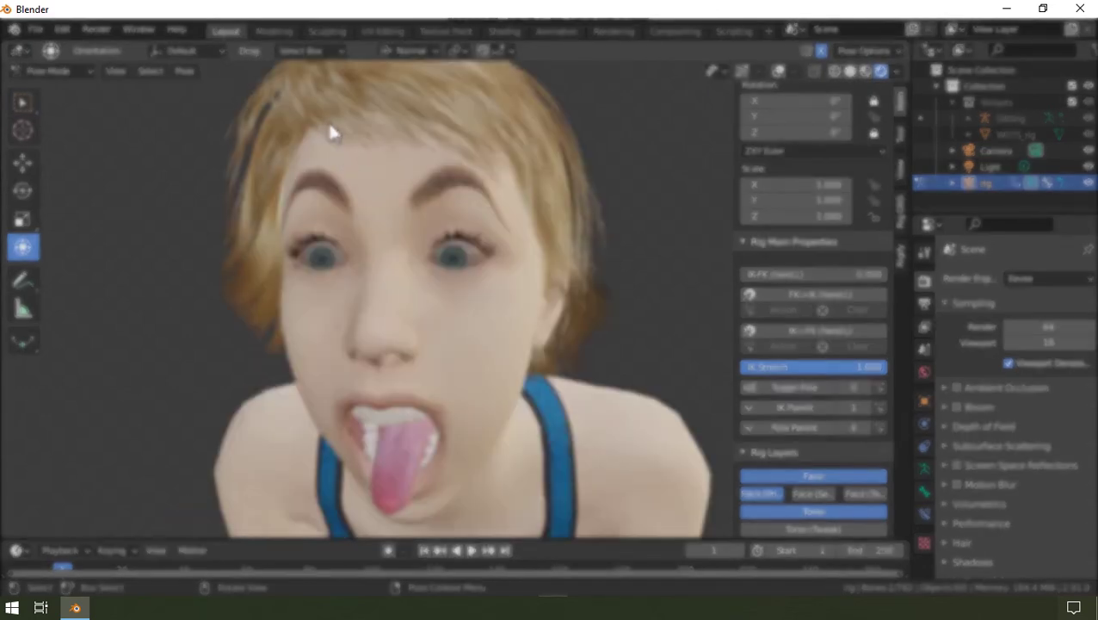
middle_click_drag(327, 120, 408, 109)
scroll(408, 108, "down", 6)
scroll(311, 232, "down", 5)
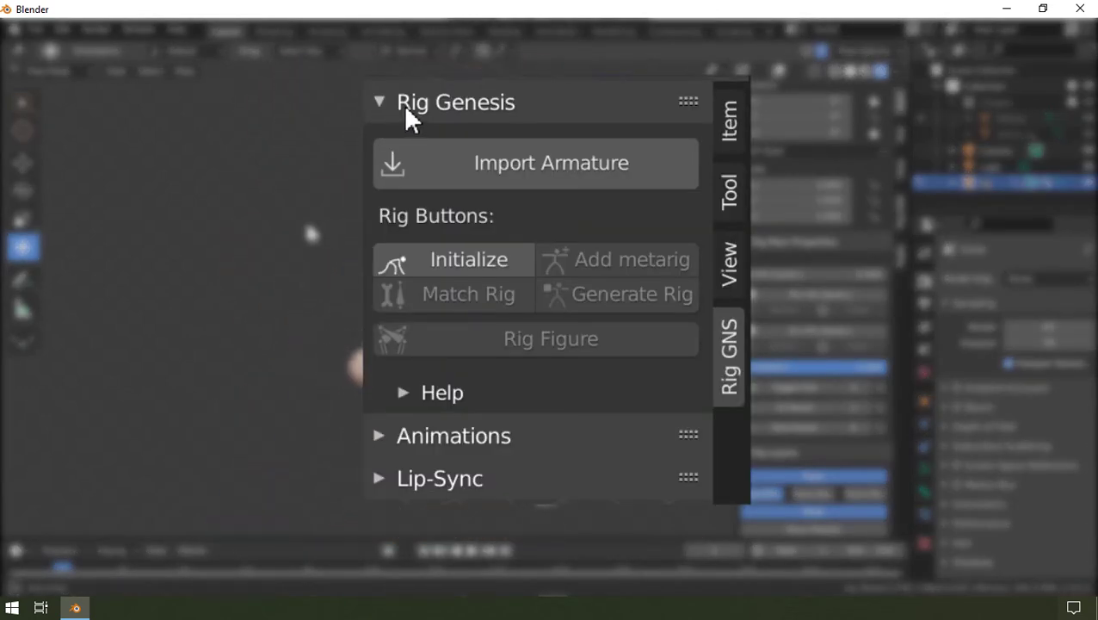
scroll(417, 108, "up", 4)
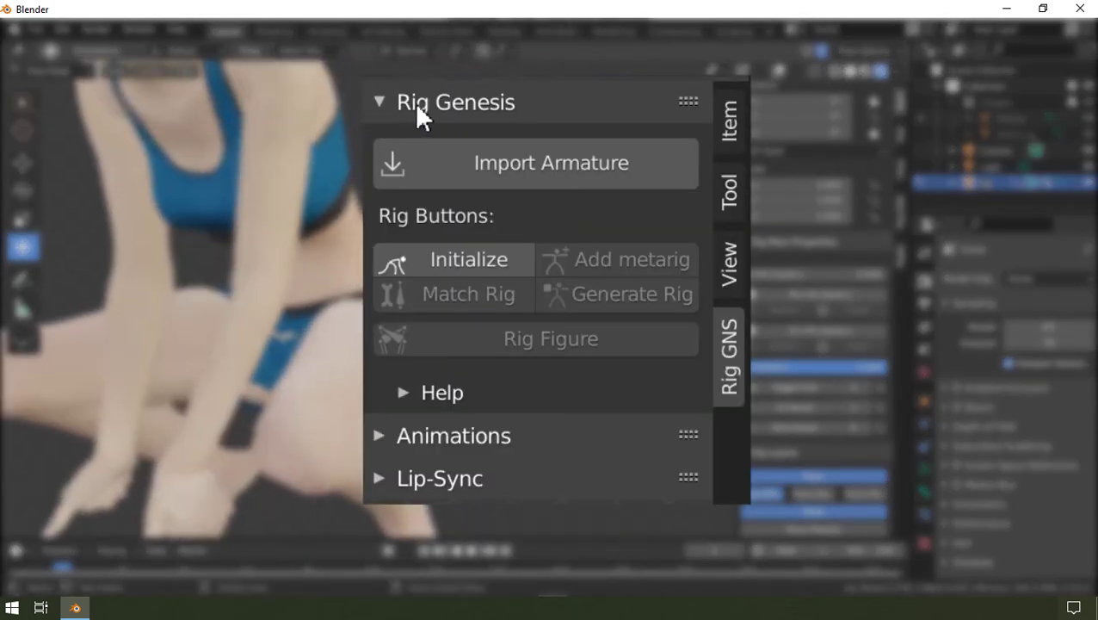
- Look through the Animations and Lip-Sync tools of the Rig GNS add-on, collapsing each section again
left_click(416, 103)
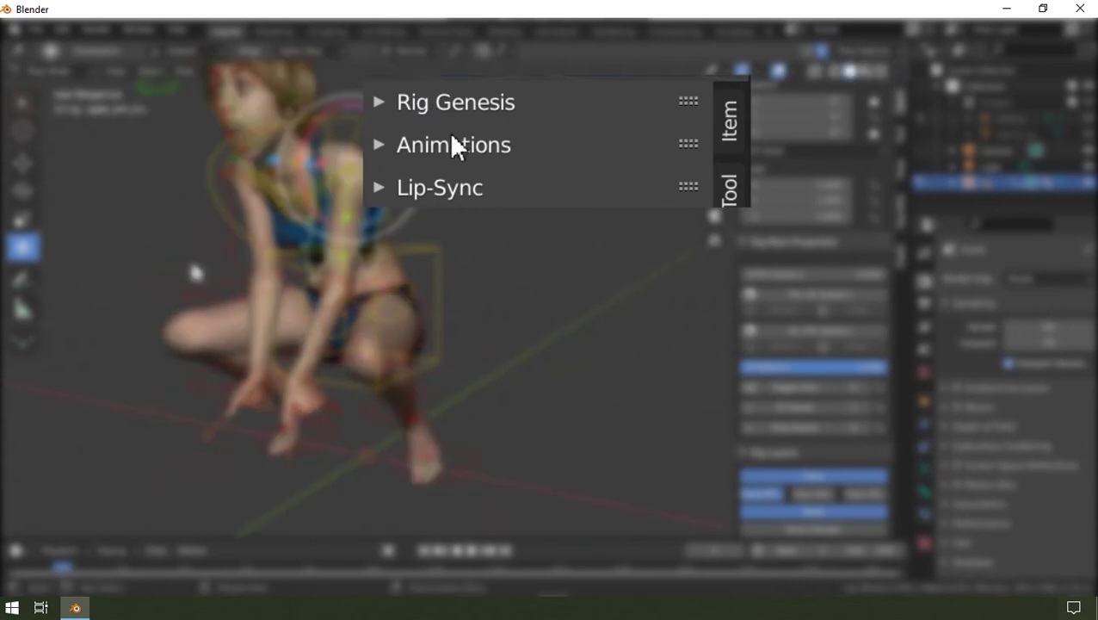
scroll(454, 148, "up", 4)
left_click(452, 146)
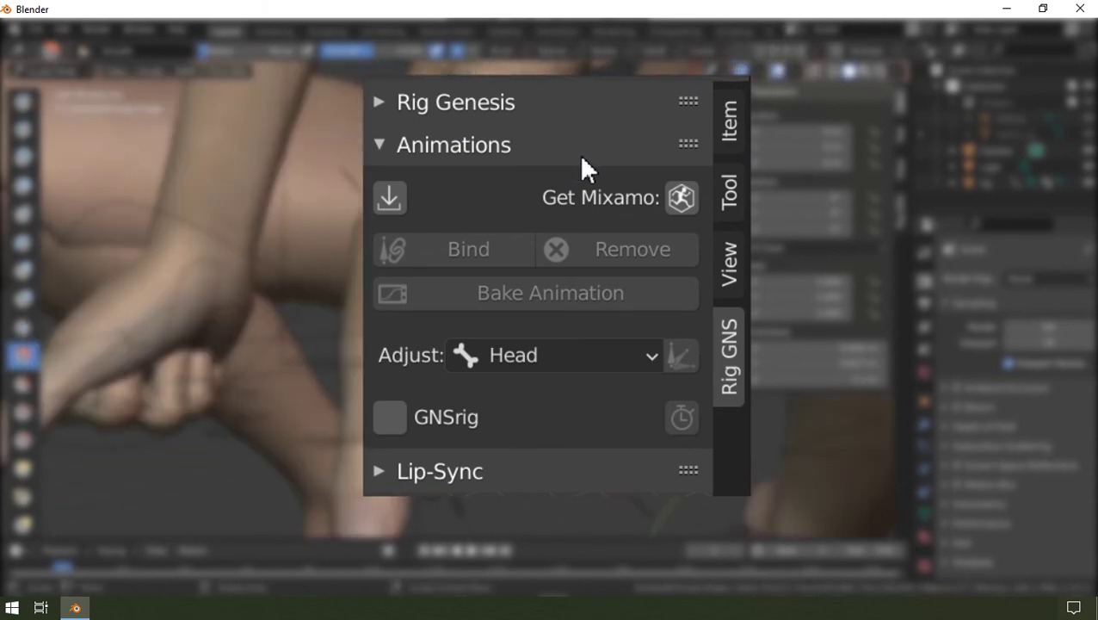
left_click(582, 158)
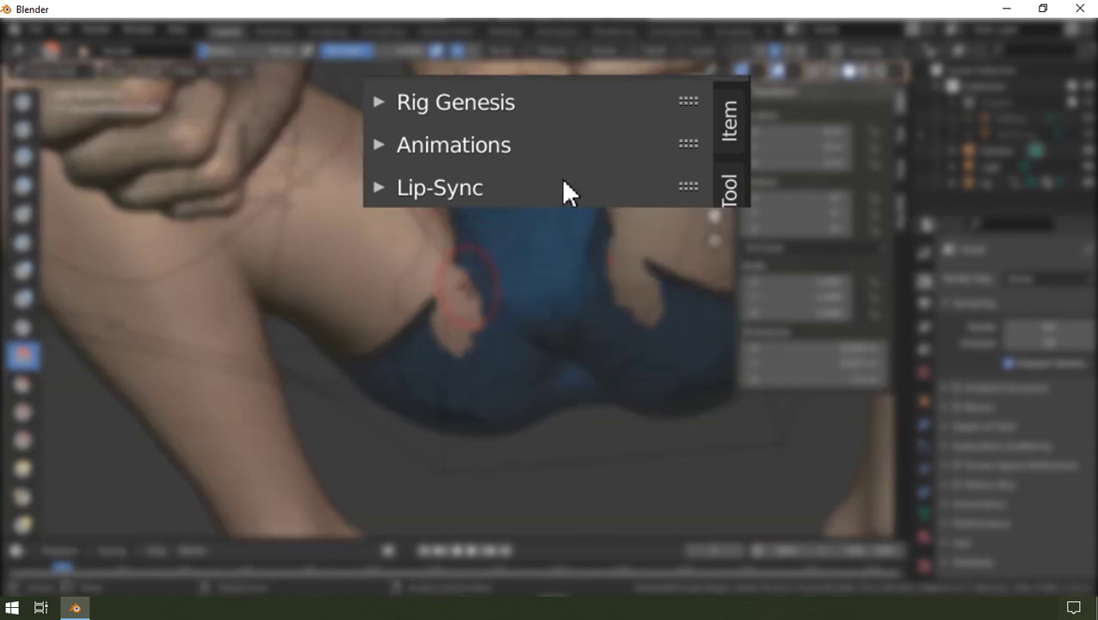
left_click(561, 179)
scroll(564, 181, "down", 1)
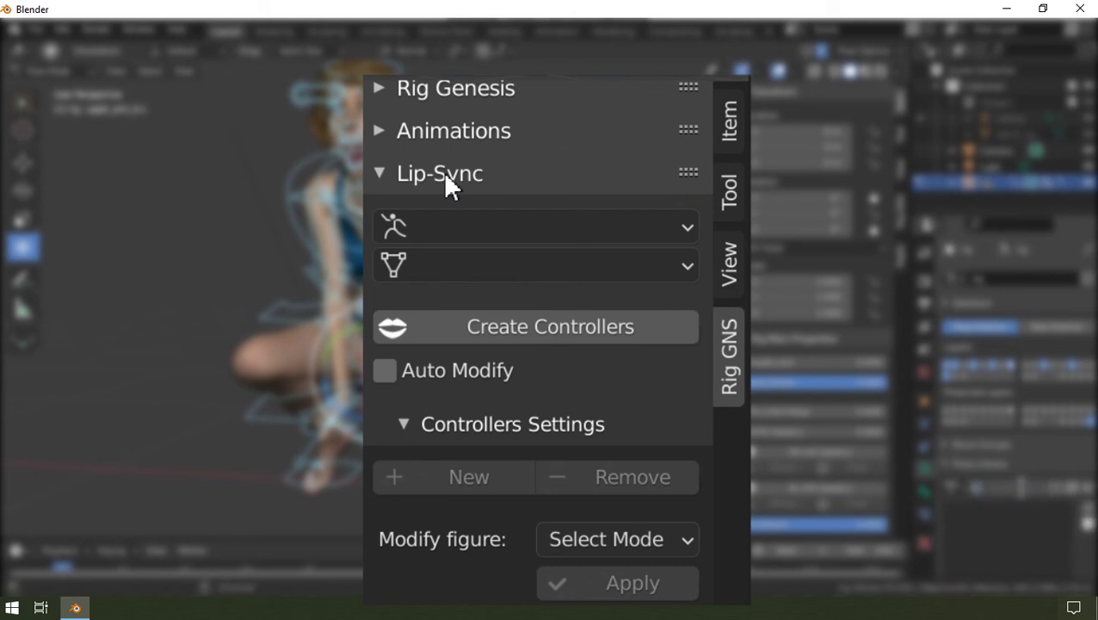
left_click(445, 177)
- Confirm the new pose library's name and add the rig's current pose to it
key("Return")
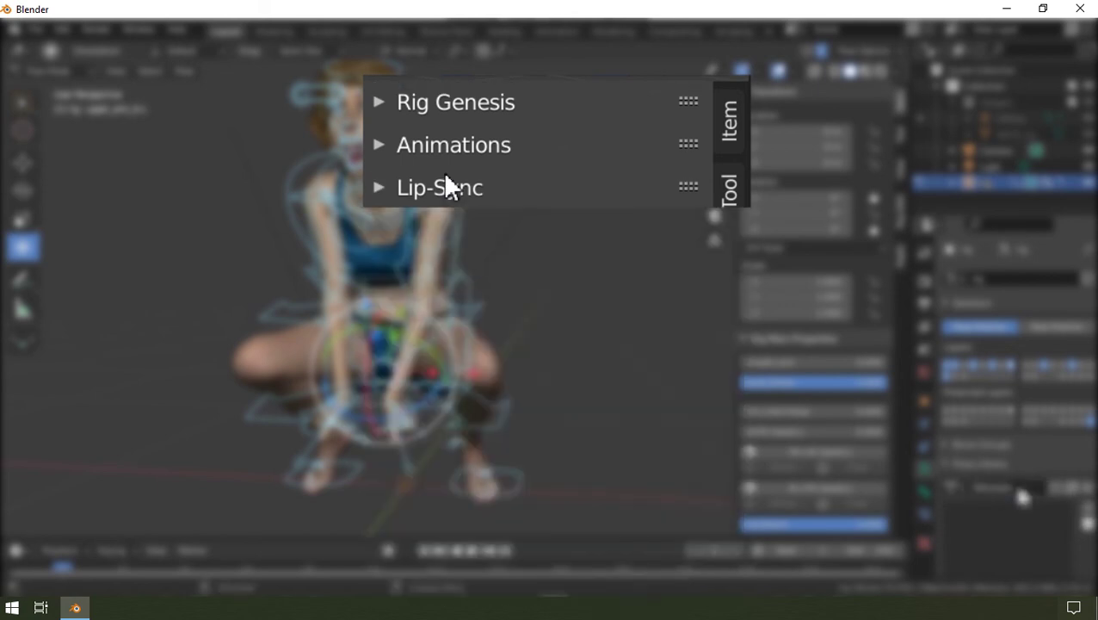
left_click(1084, 507)
left_click(1036, 515)
scroll(1036, 514, "down", 2)
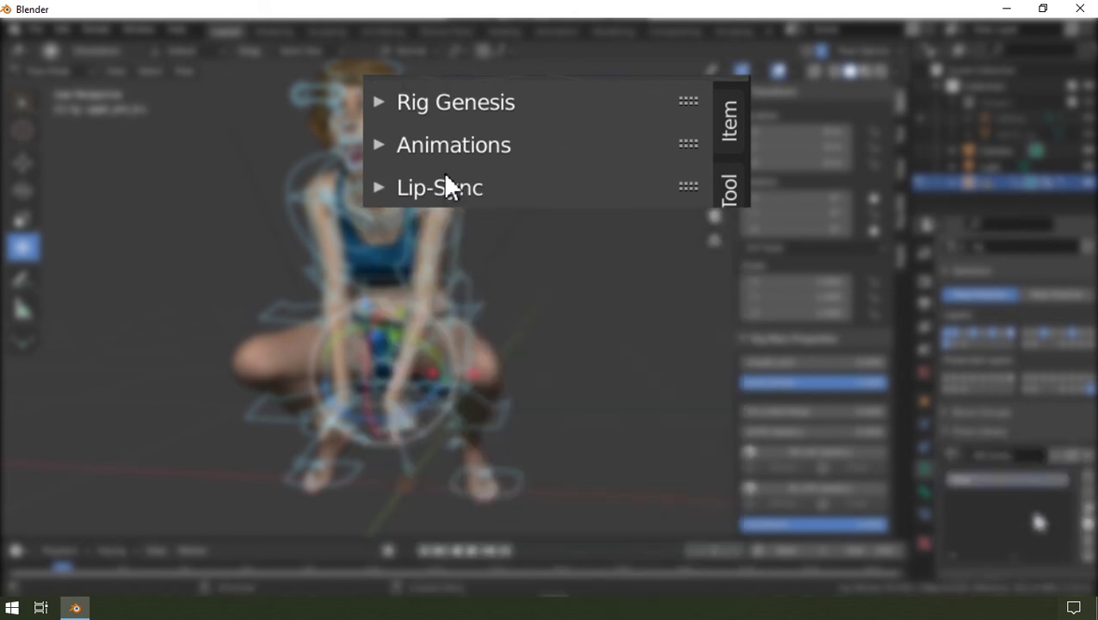